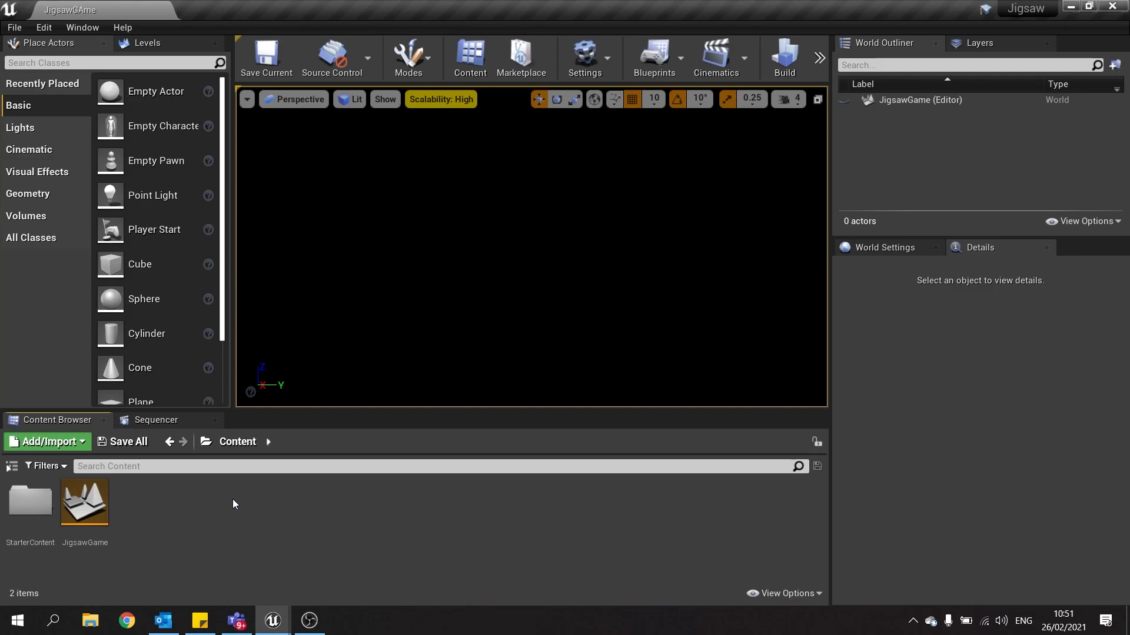
# Step: Create a folder named PuzzleImages in the Content folder and open it
pyautogui.rightClick(164, 517)
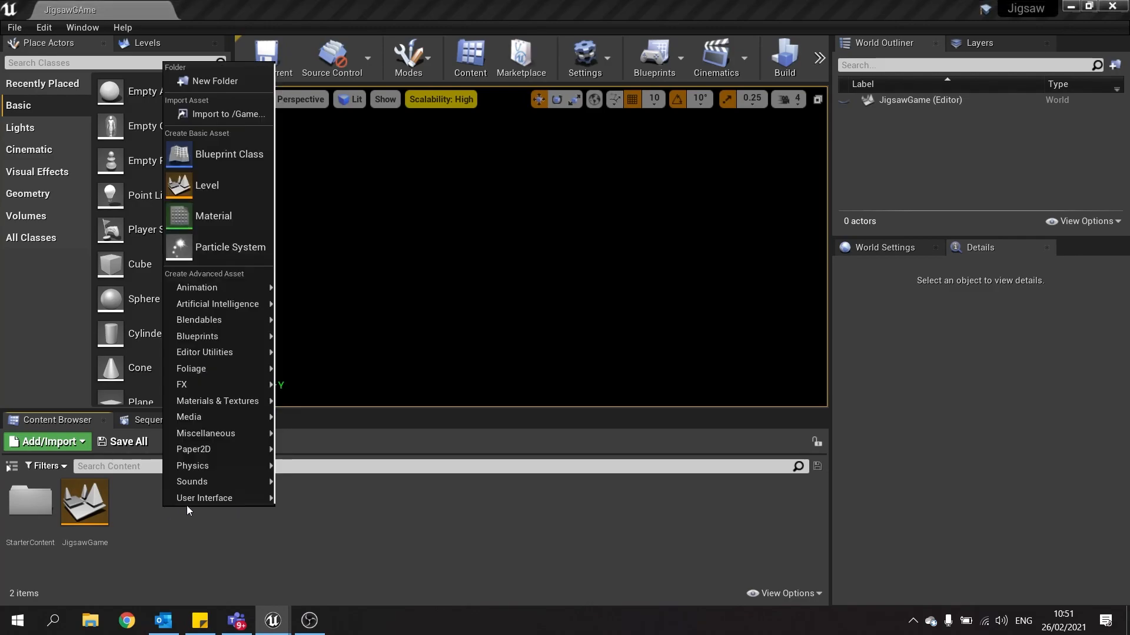
pyautogui.click(220, 80)
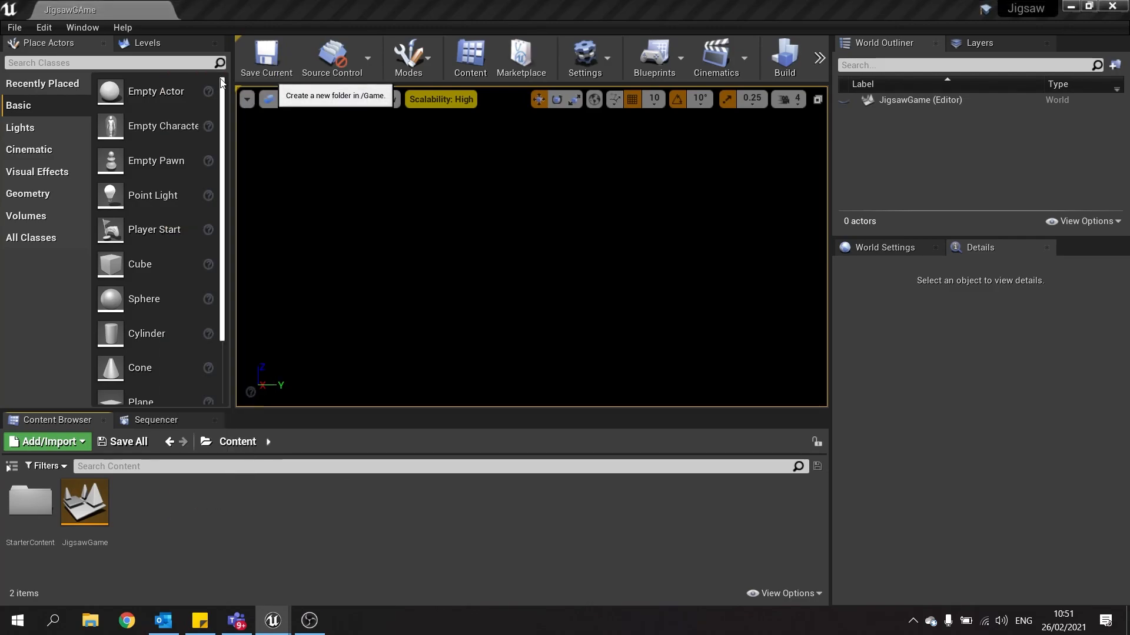
pyautogui.write('Puz')
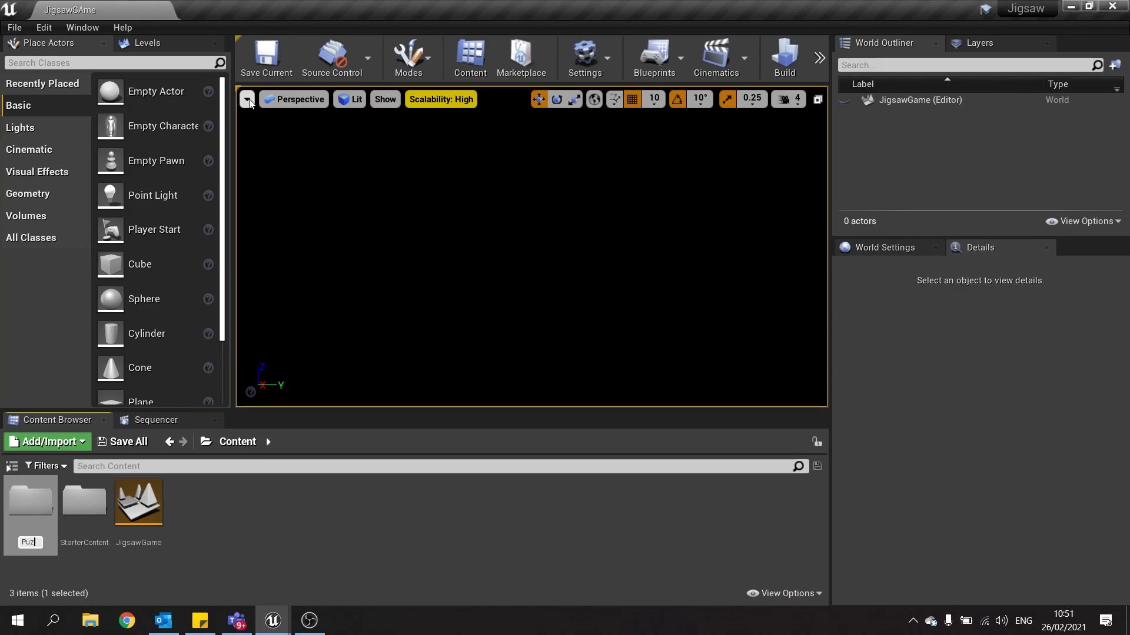
pyautogui.write('zleImages')
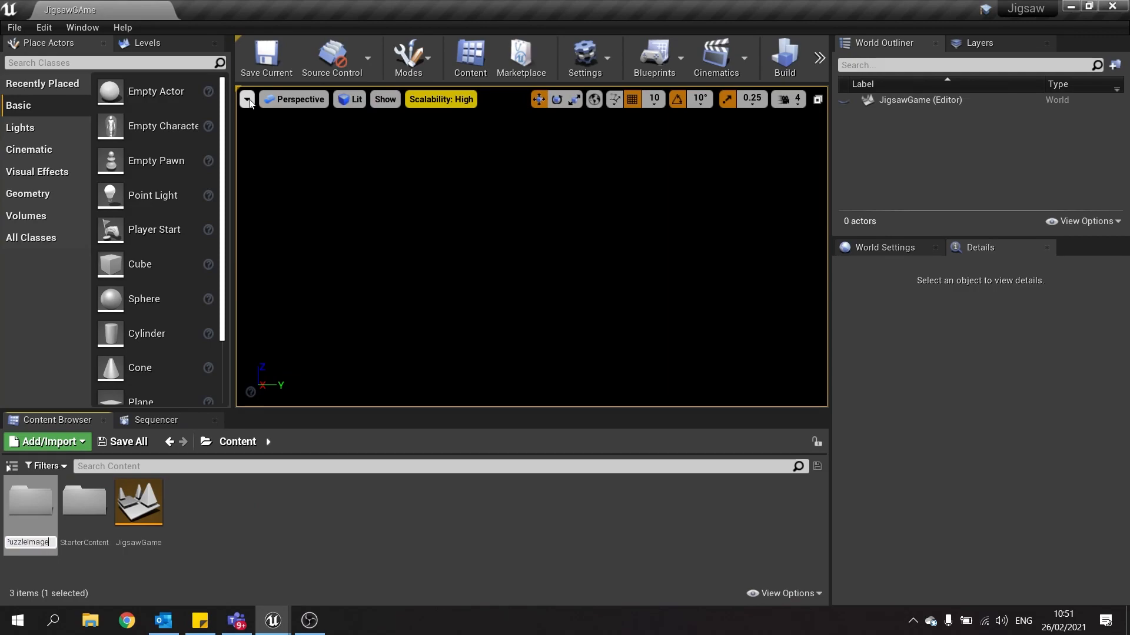
pyautogui.press('Return')
pyautogui.doubleClick(26, 498)
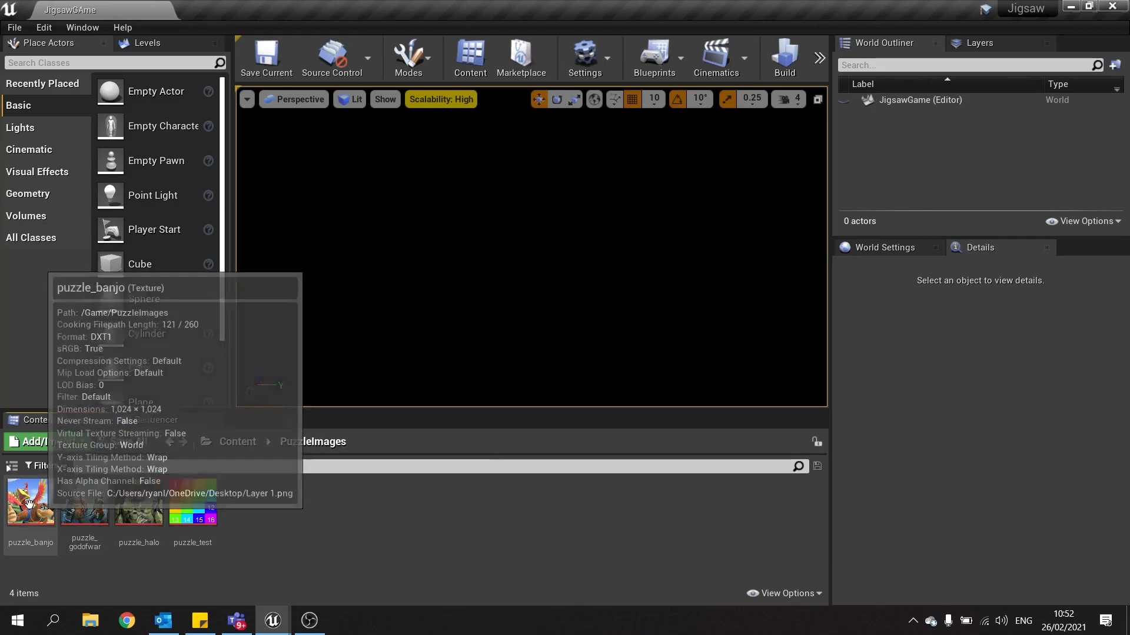
pyautogui.click(85, 503)
pyautogui.click(141, 510)
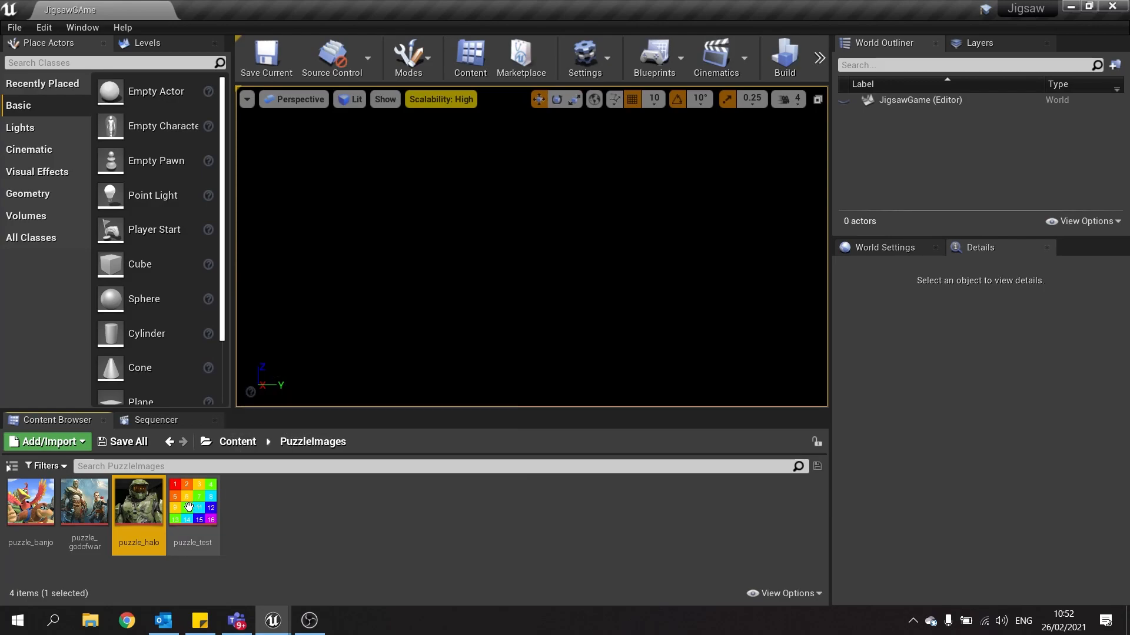
pyautogui.moveTo(192, 510)
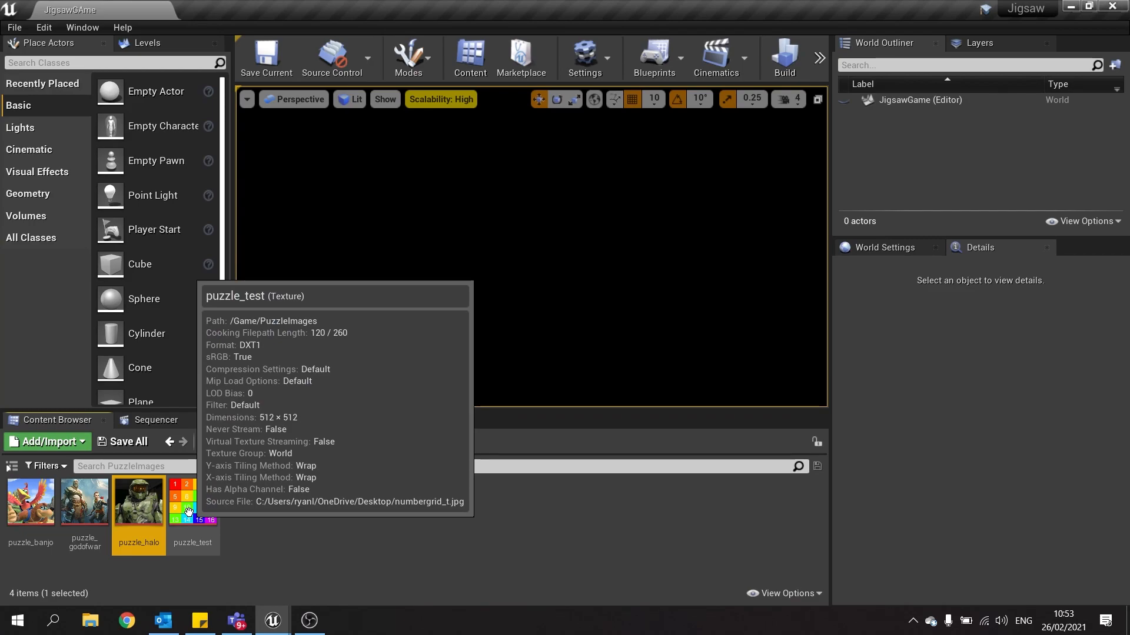
pyautogui.click(333, 537)
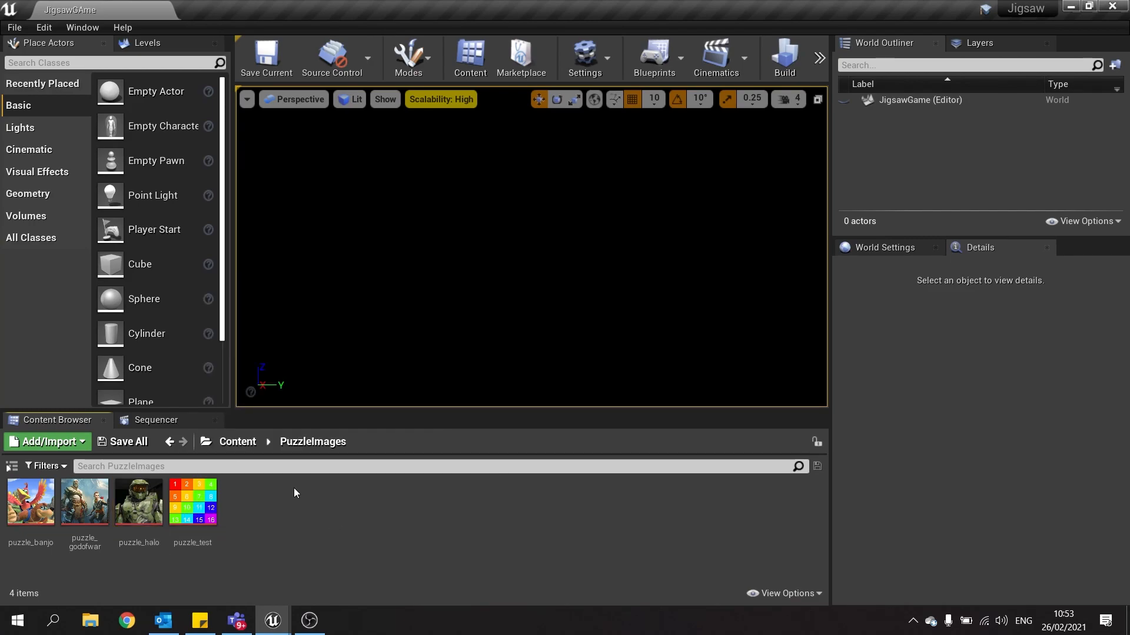
# Step: Create a material from the puzzle_test texture and name it Puzzle_M
pyautogui.rightClick(209, 501)
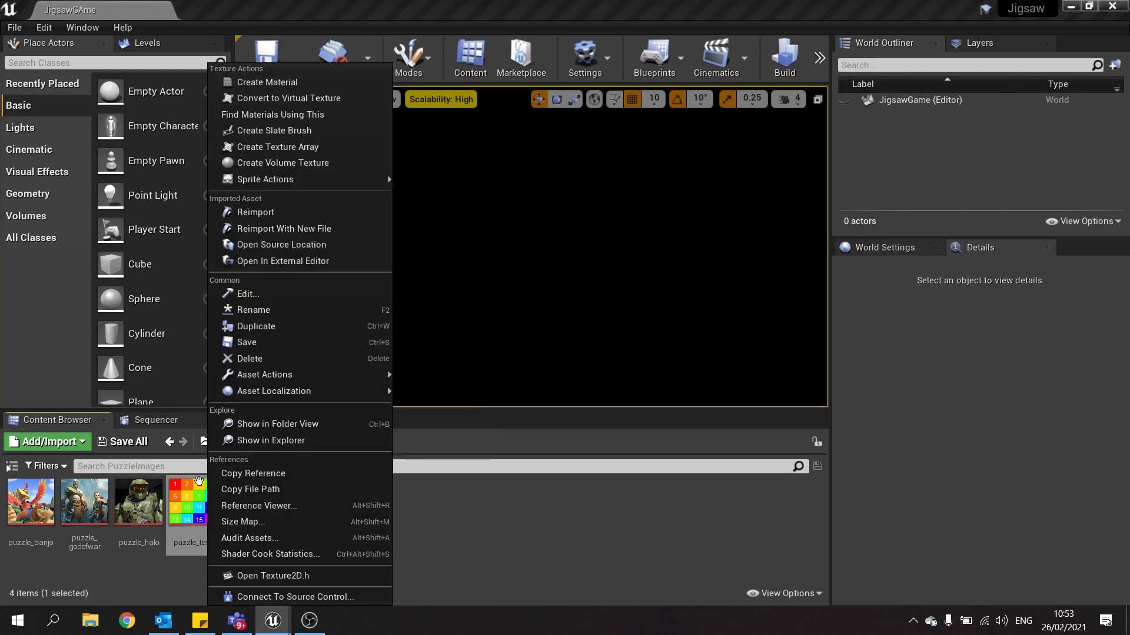
pyautogui.click(280, 83)
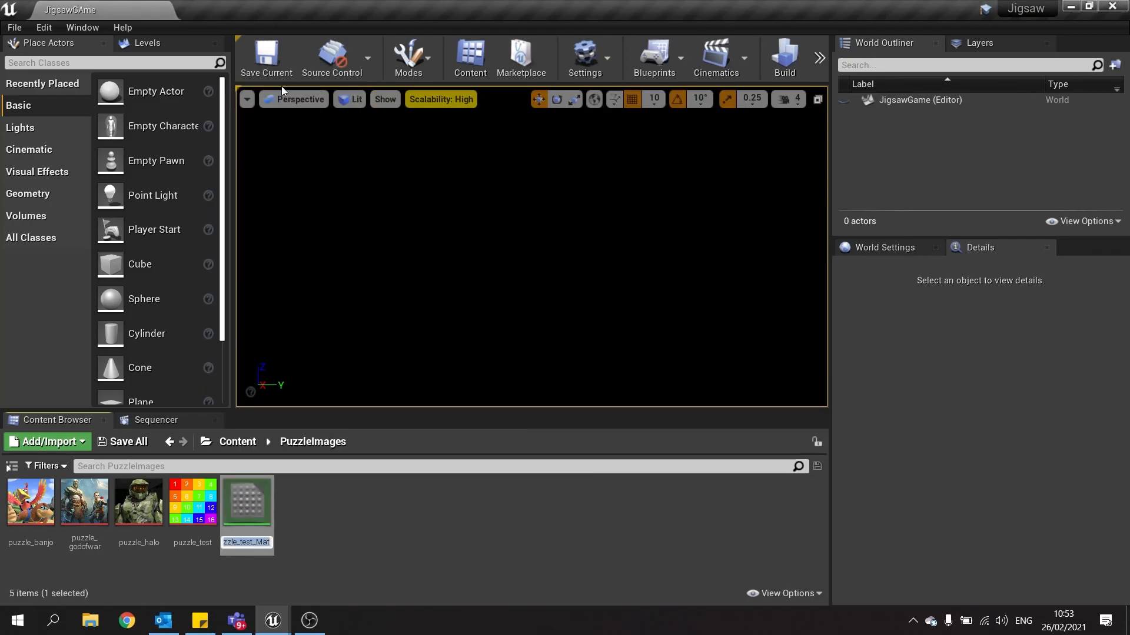
pyautogui.write('Pu')
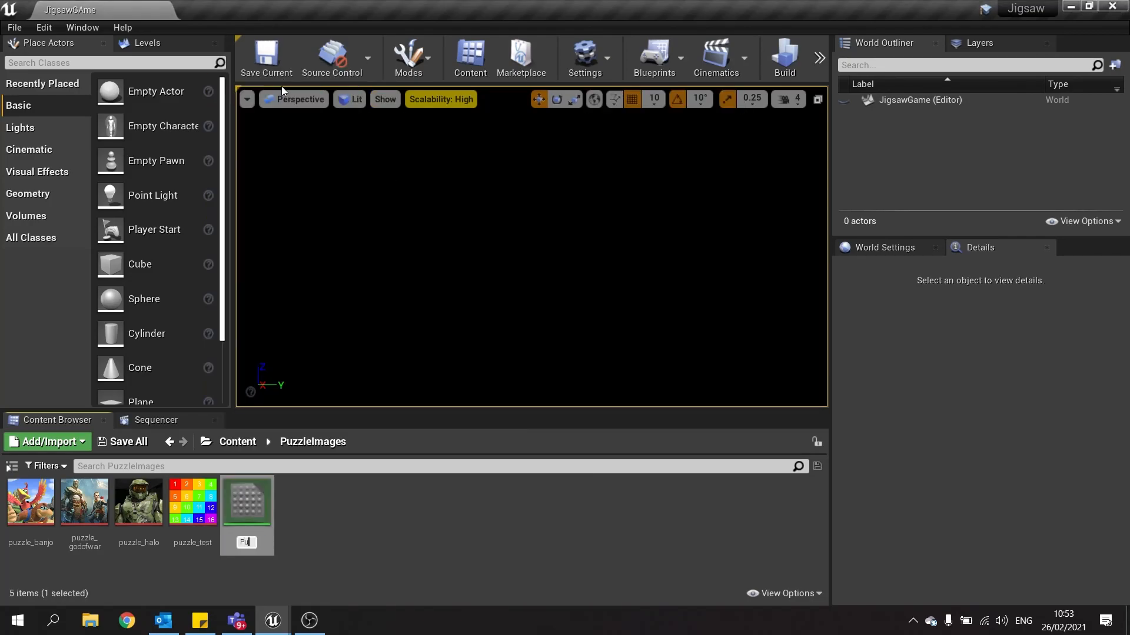
pyautogui.write('zzle_M')
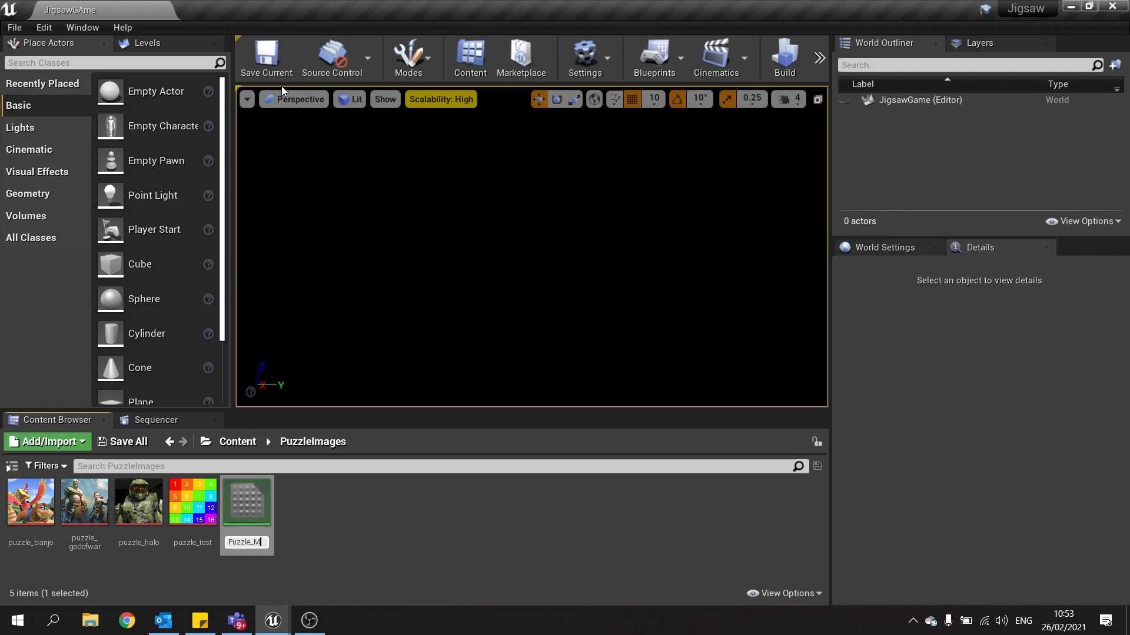
pyautogui.press('Return')
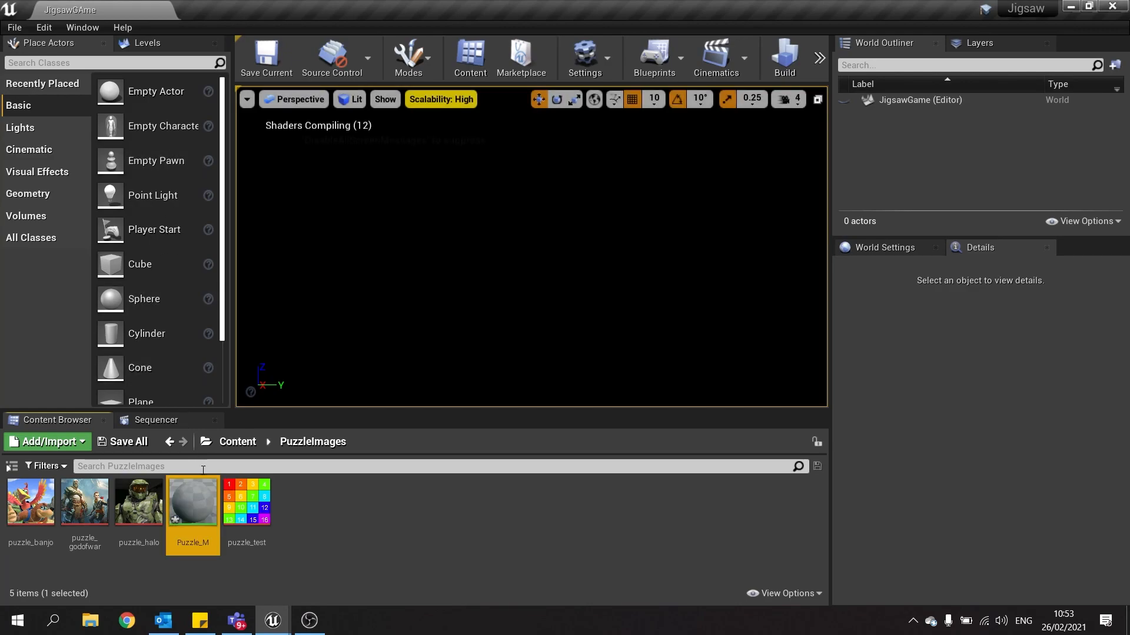
# Step: Open the Puzzle_M material and space the Texture Sample node well apart from the material's result node
pyautogui.doubleClick(207, 505)
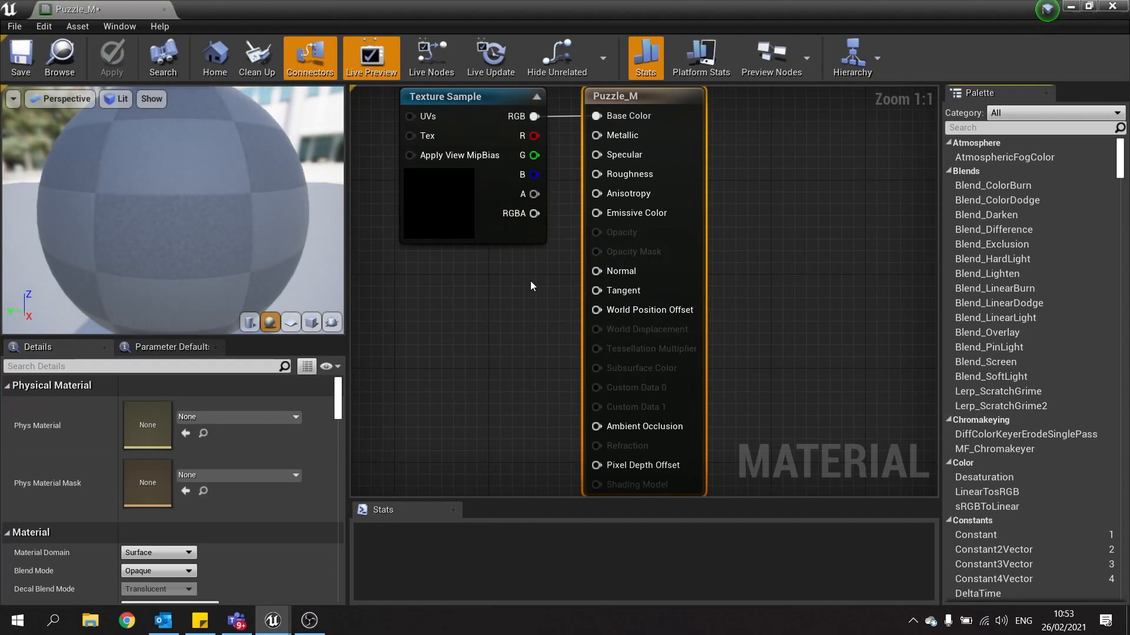
pyautogui.scroll(-3, 531, 286)
pyautogui.moveTo(505, 326); pyautogui.dragTo(668, 329, button='right')
pyautogui.moveTo(634, 249); pyautogui.dragTo(406, 280)
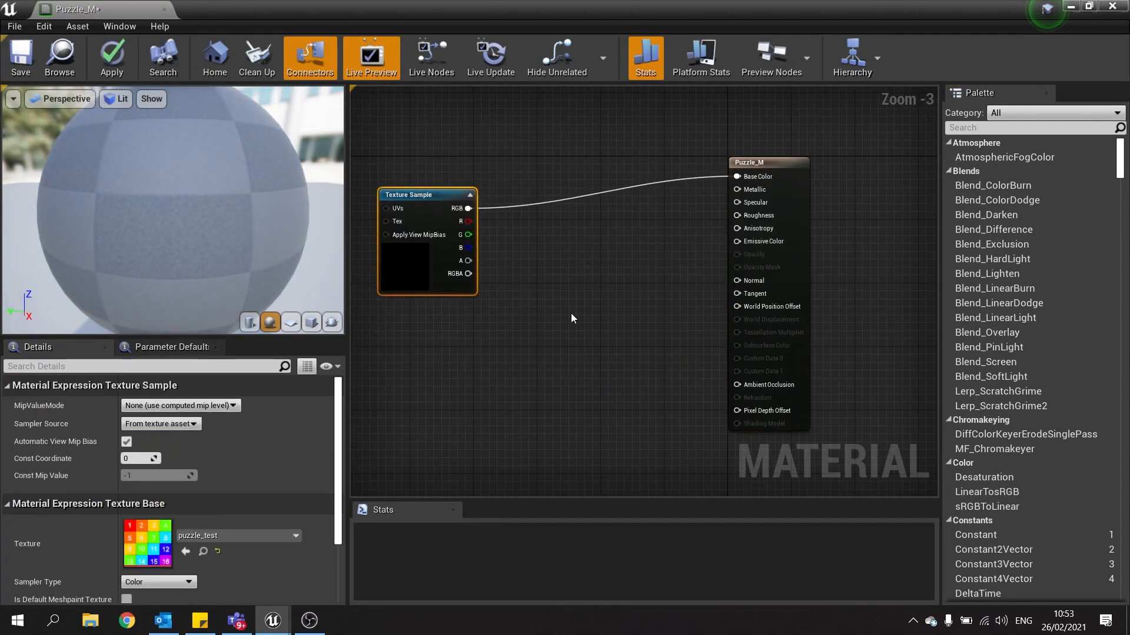
pyautogui.moveTo(806, 195); pyautogui.dragTo(801, 210, button='right')
pyautogui.moveTo(790, 219); pyautogui.dragTo(815, 206)
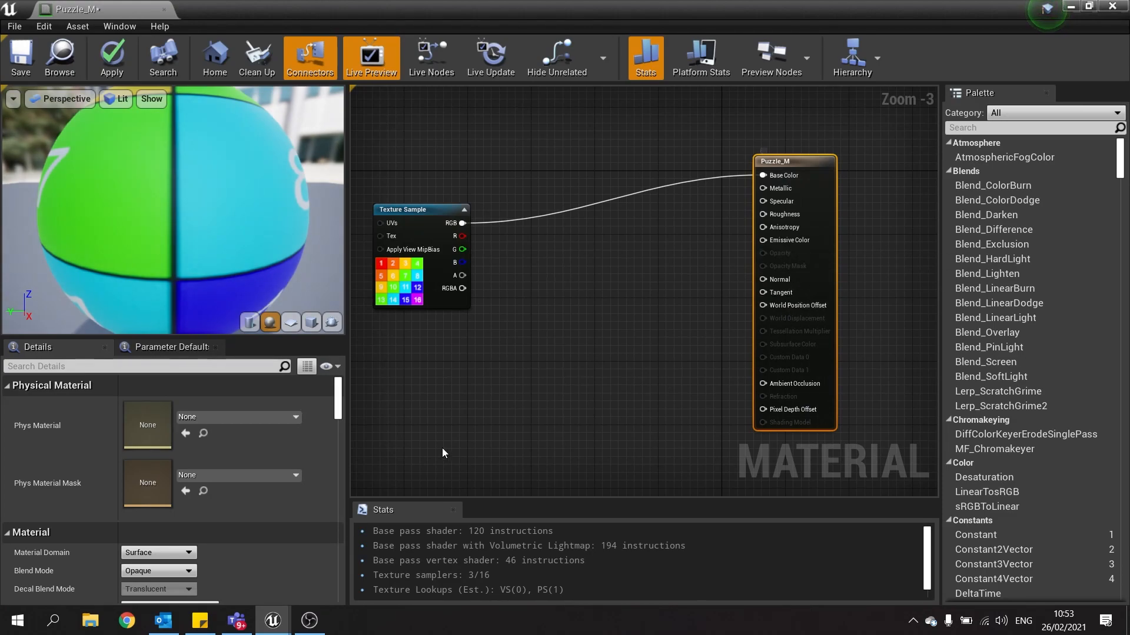
# Step: Set the Material Domain to User Interface and move the result node closer to the Texture Sample node
pyautogui.click(179, 553)
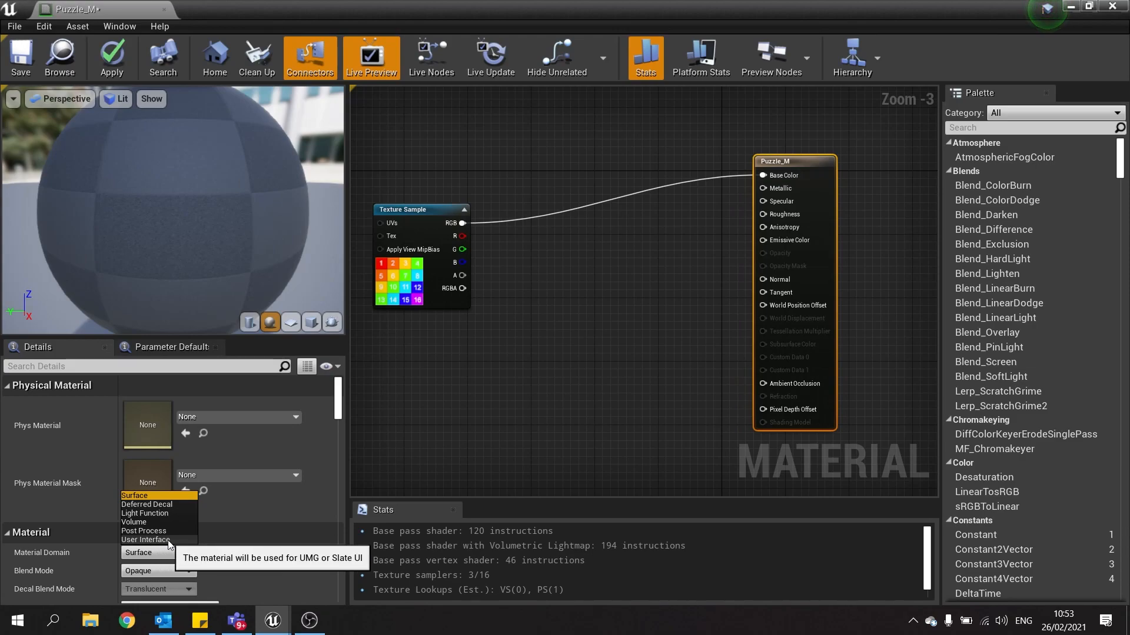
pyautogui.click(169, 540)
pyautogui.moveTo(779, 165); pyautogui.dragTo(651, 220)
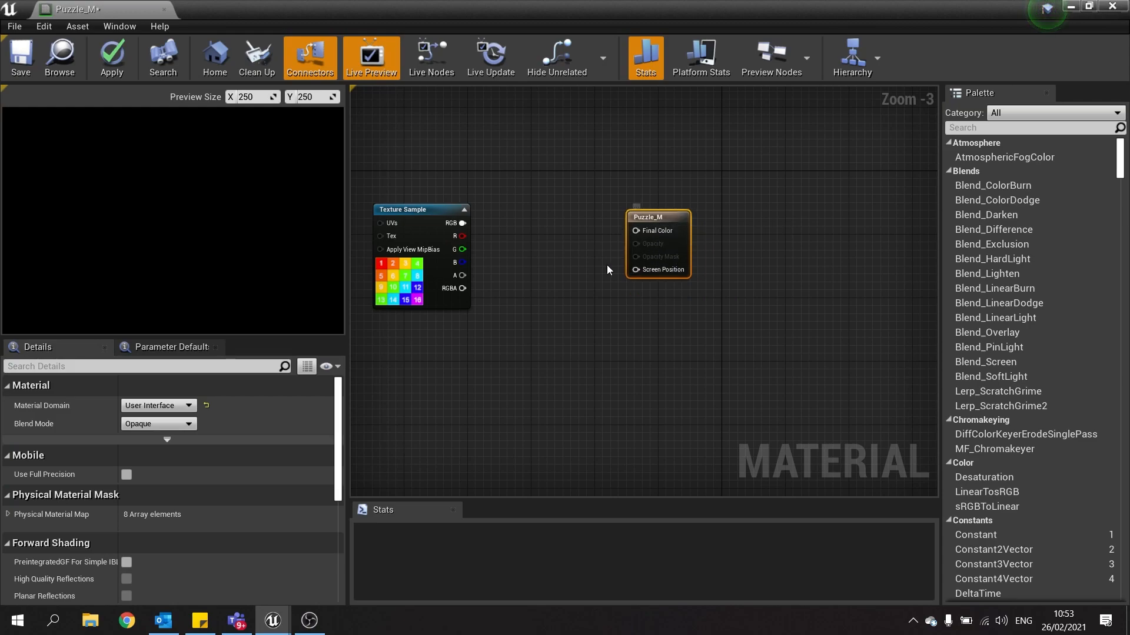
# Step: Connect the Texture Sample's RGB output to Final Color and line the node up with the result node
pyautogui.moveTo(528, 249); pyautogui.dragTo(691, 253, button='right')
pyautogui.moveTo(626, 227); pyautogui.dragTo(799, 234)
pyautogui.moveTo(549, 277); pyautogui.dragTo(549, 293)
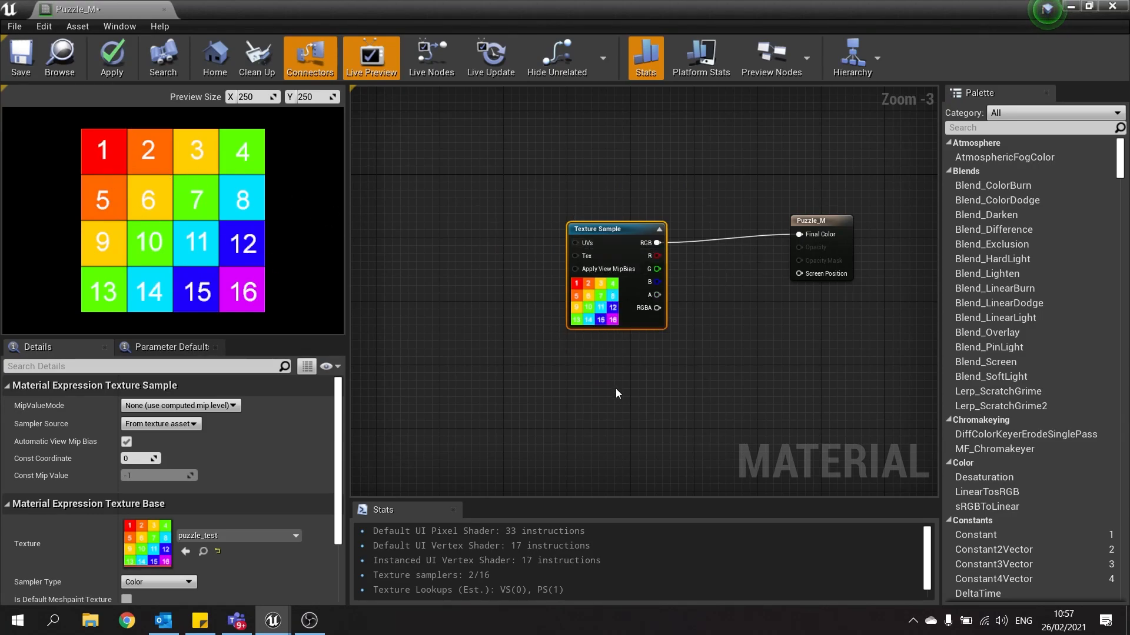
pyautogui.moveTo(580, 248); pyautogui.dragTo(605, 240)
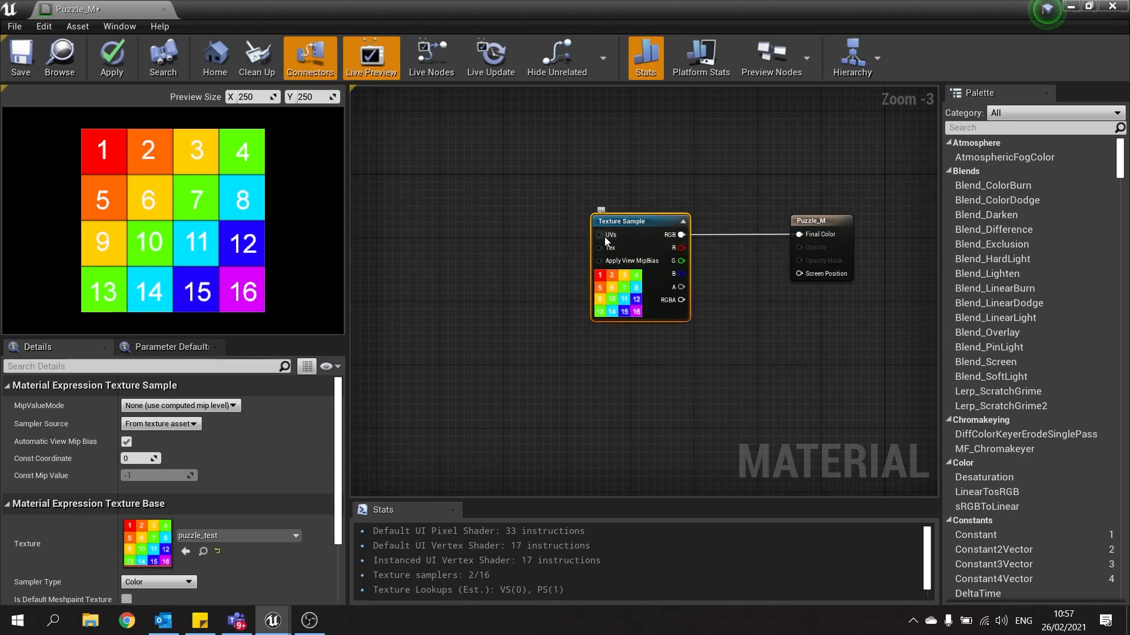
# Step: Add a TextureCoordinate node in the empty graph area well before the Texture Sample node
pyautogui.moveTo(510, 253); pyautogui.dragTo(696, 313, button='right')
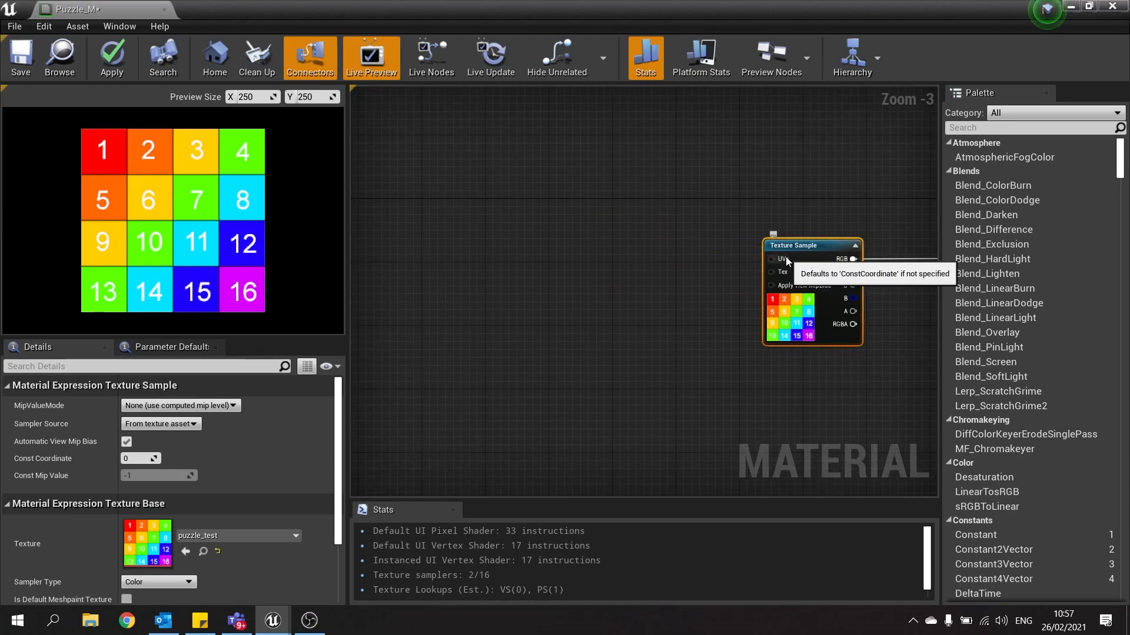
pyautogui.moveTo(486, 327); pyautogui.dragTo(637, 357, button='right')
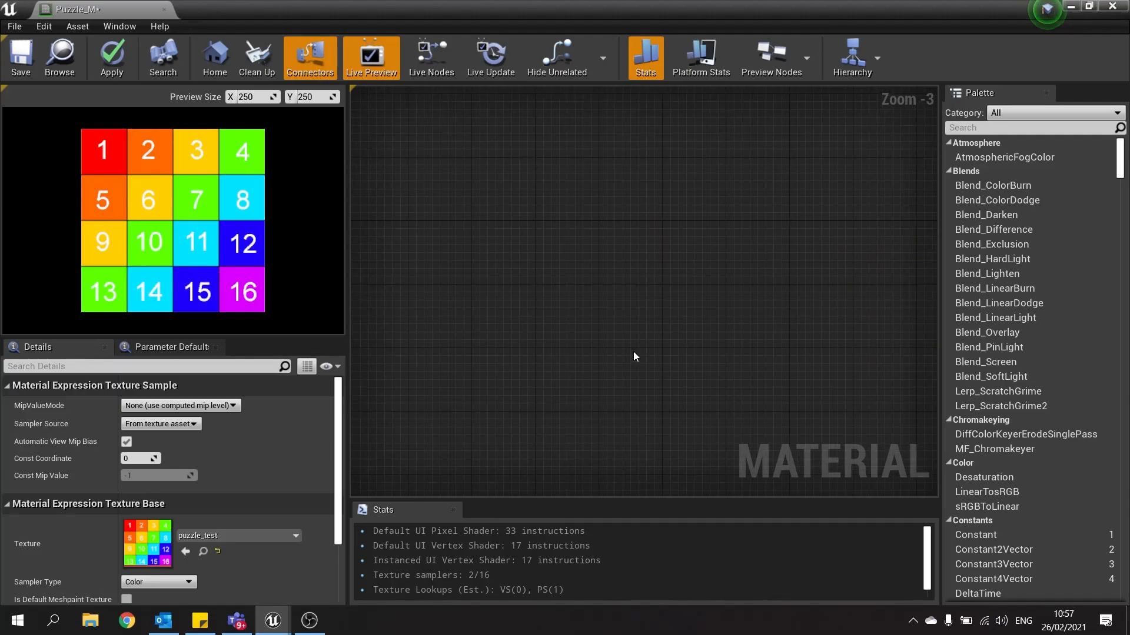
pyautogui.rightClick(539, 303)
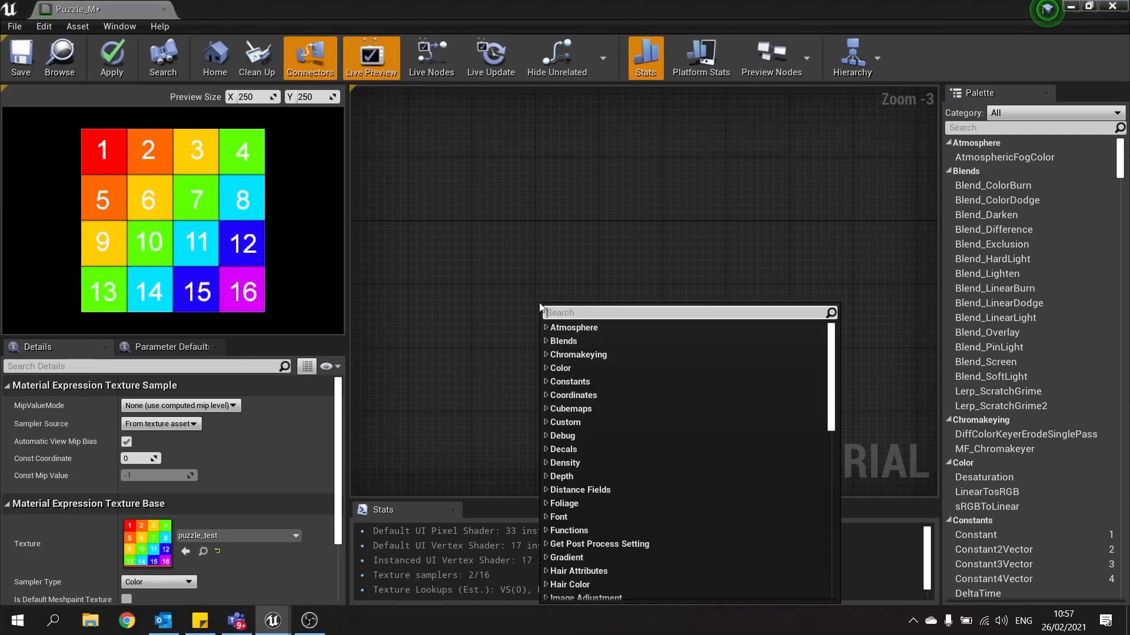
pyautogui.write('texture coord')
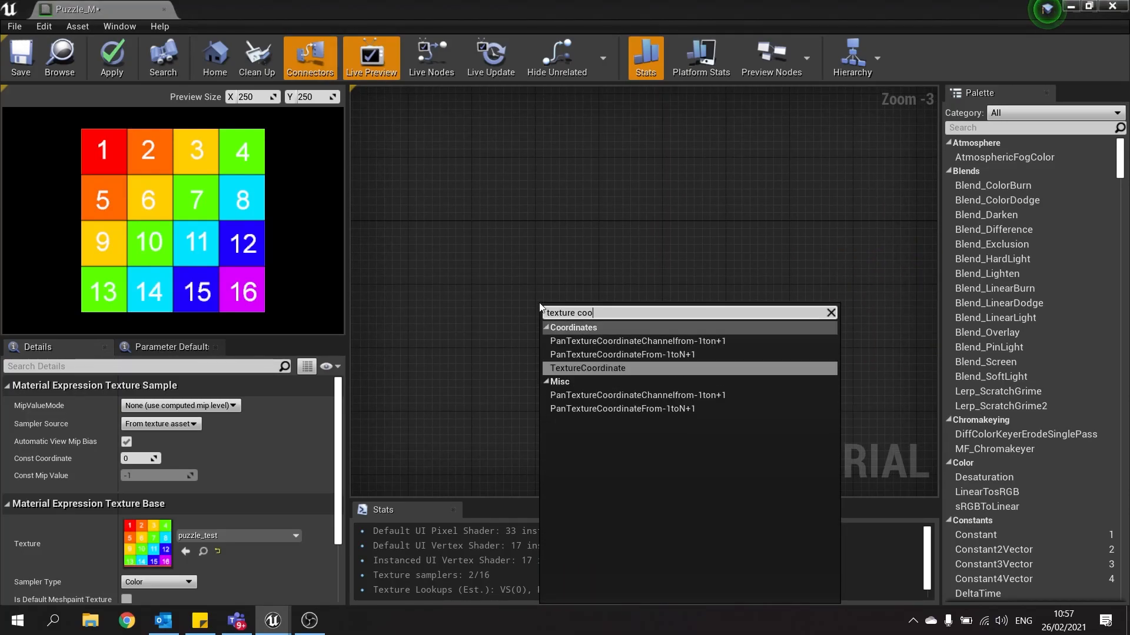
pyautogui.press('Return')
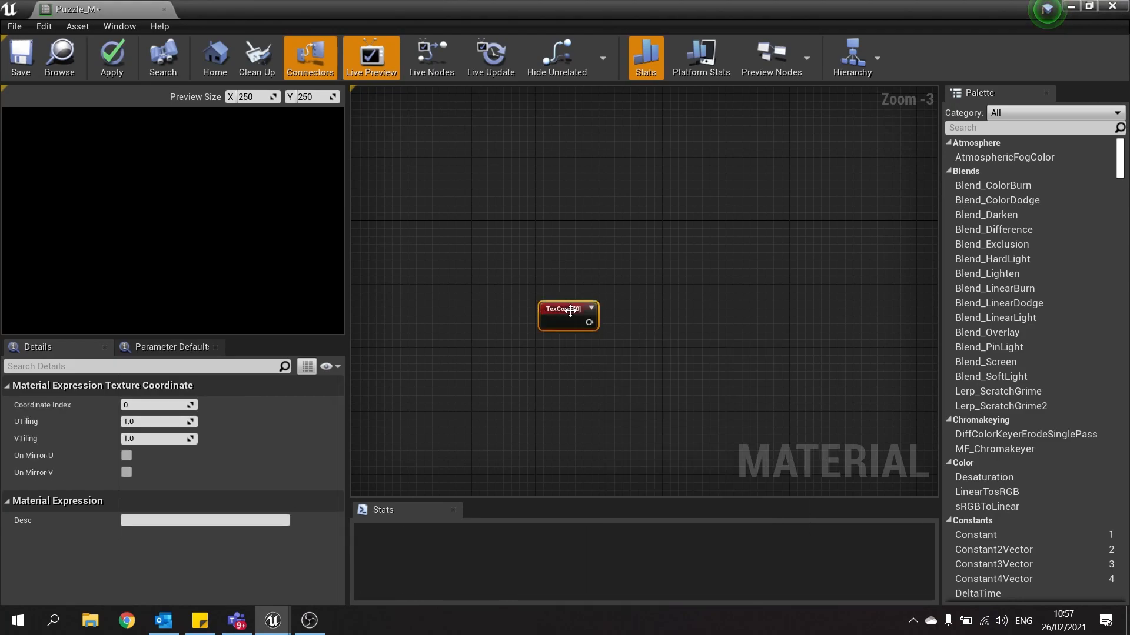
pyautogui.moveTo(570, 312); pyautogui.dragTo(523, 310)
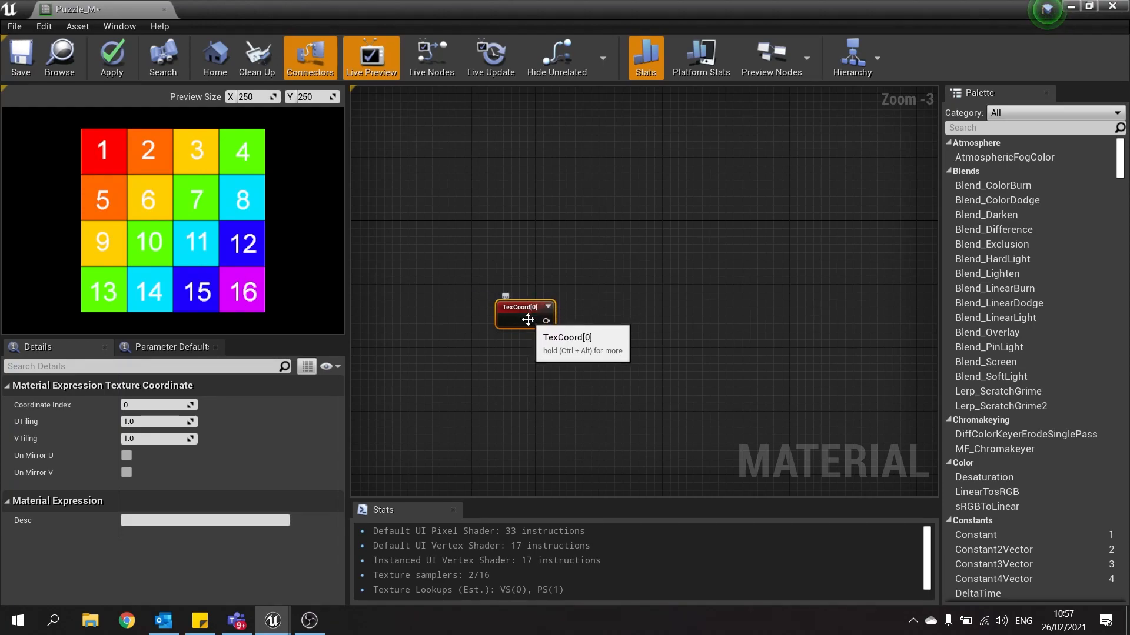
pyautogui.moveTo(521, 316); pyautogui.dragTo(550, 320)
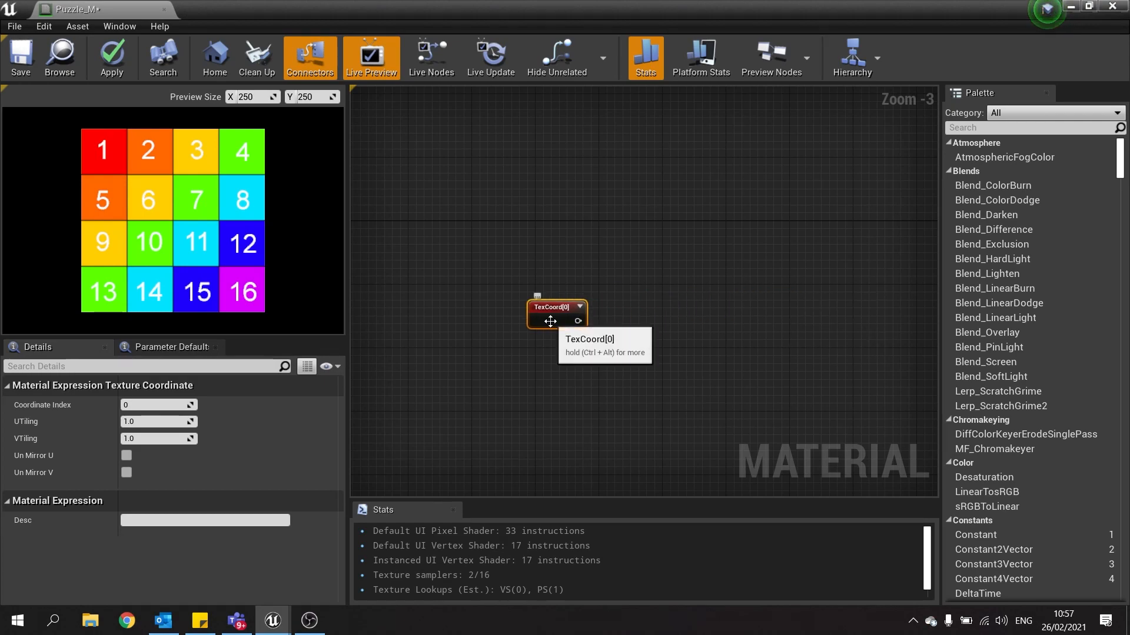
# Step: Add a ScalarParameter node just below the TexCoord node
pyautogui.moveTo(637, 414); pyautogui.dragTo(643, 380, button='right')
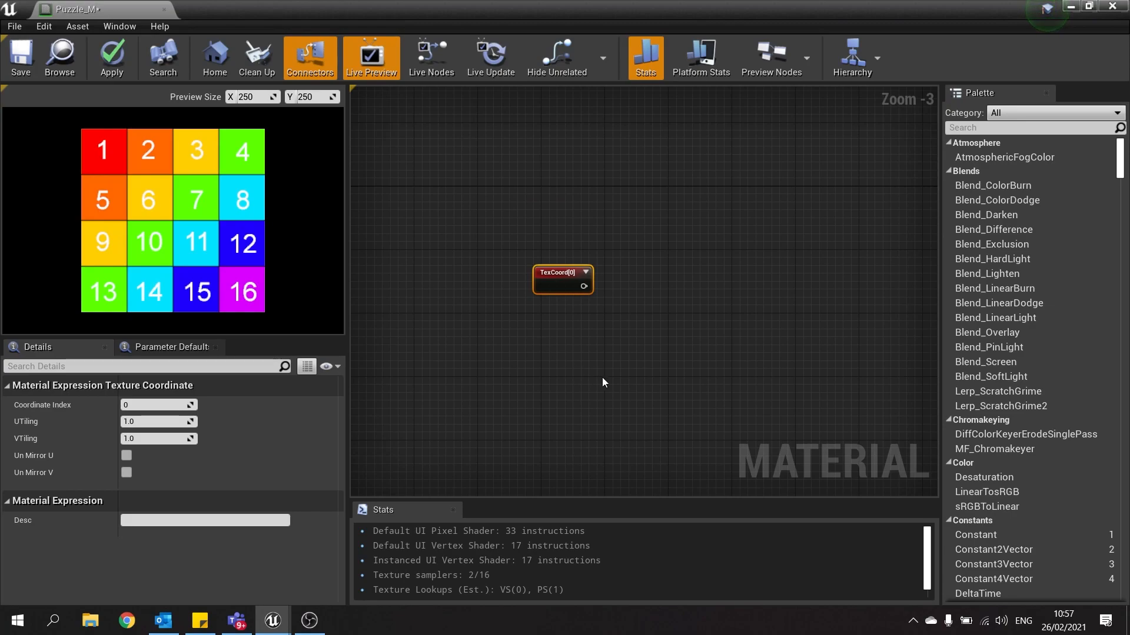
pyautogui.moveTo(602, 376); pyautogui.dragTo(546, 340, button='right')
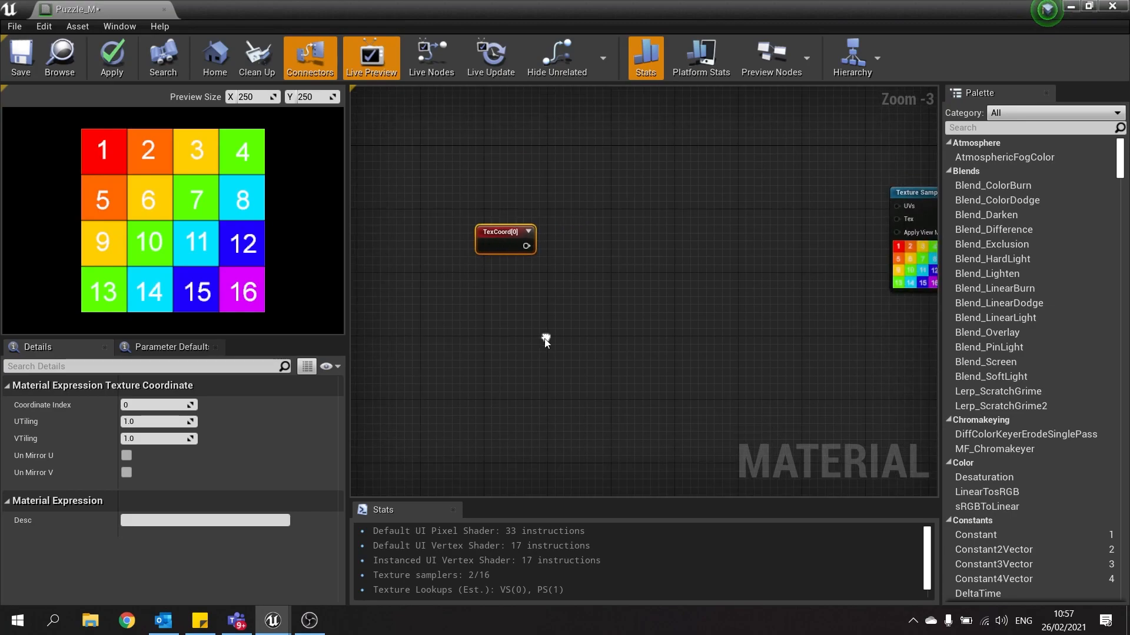
pyautogui.rightClick(496, 317)
pyautogui.write('sc')
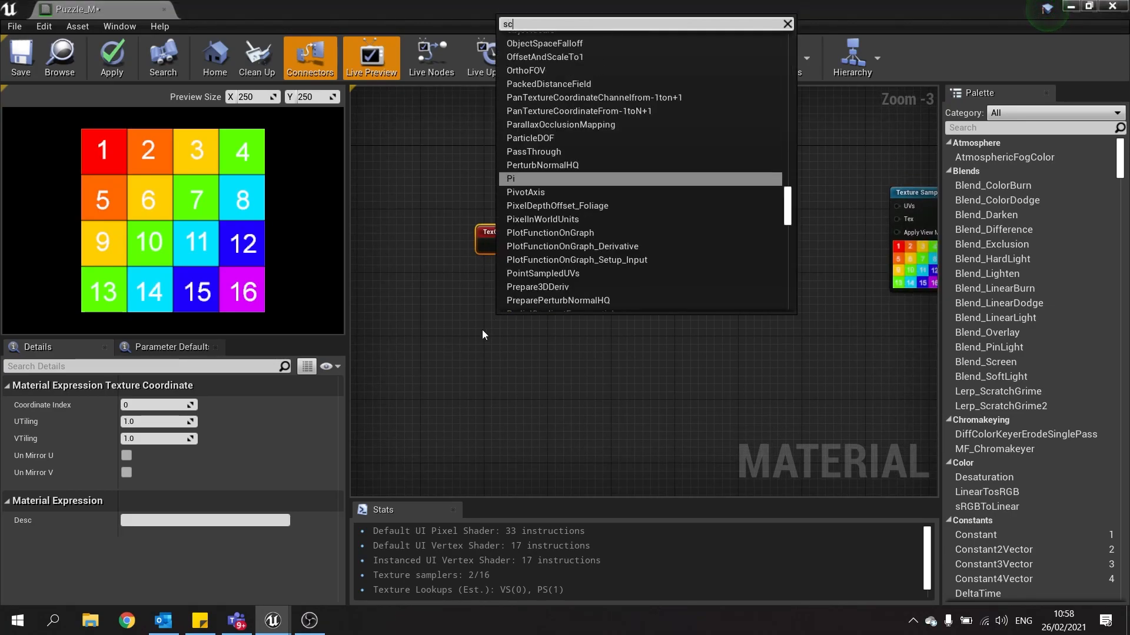
pyautogui.write('alar')
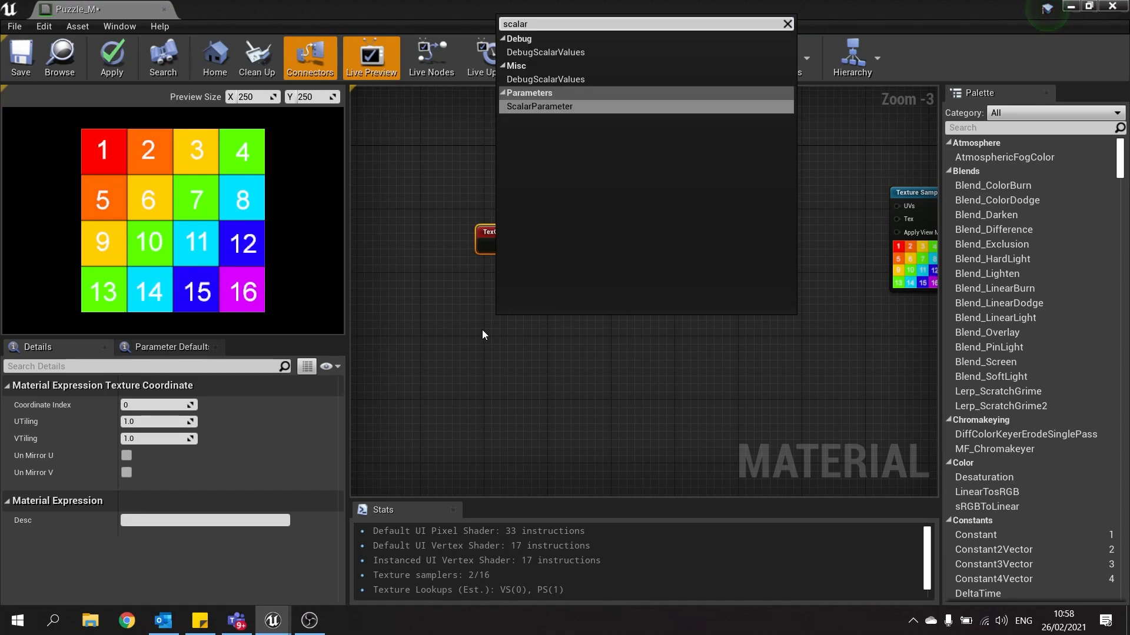
pyautogui.click(566, 106)
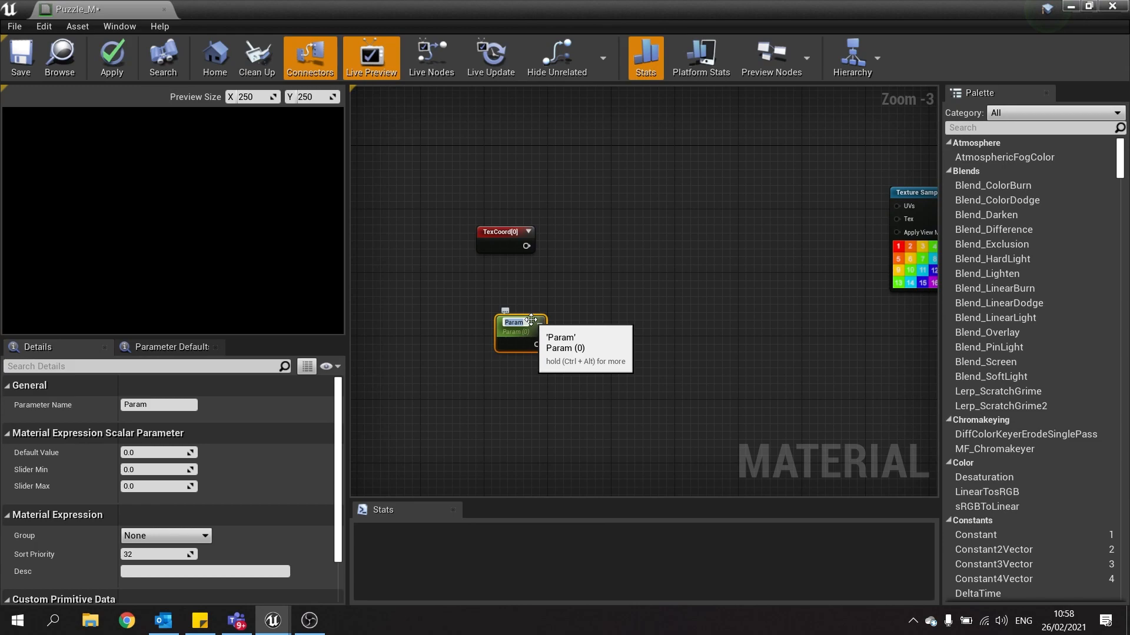
# Step: Name the scalar parameter NumberOfPieces and move its node below and further left of the TexCoord node
pyautogui.write('Numberof')
pyautogui.press('BackSpace')
pyautogui.press('BackSpace')
pyautogui.write('OfPiece')
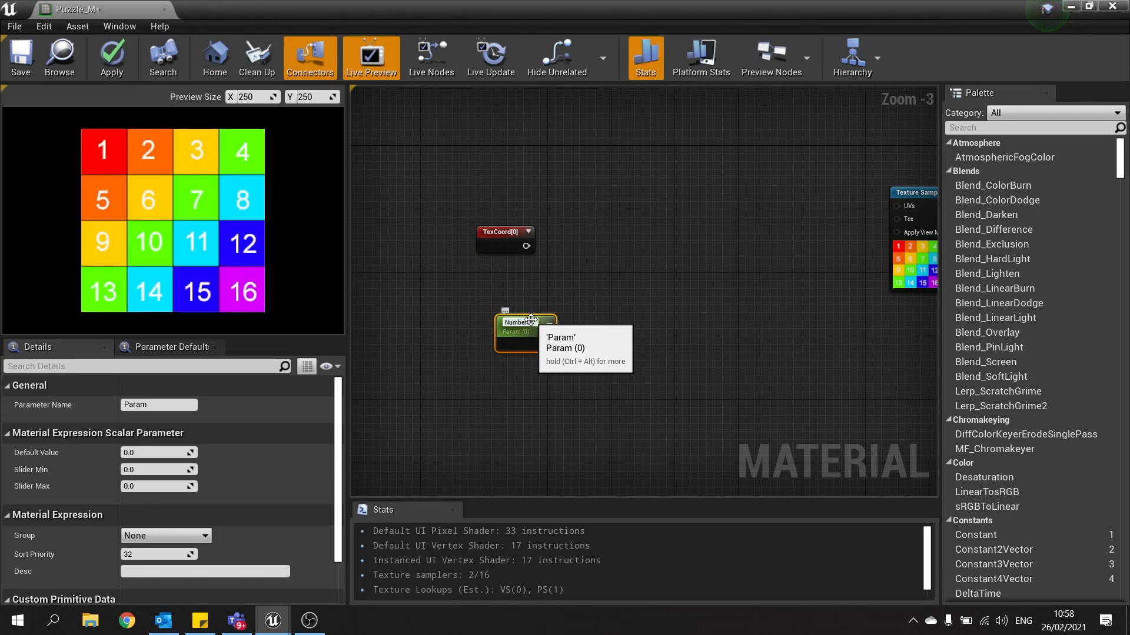
pyautogui.write('s')
pyautogui.press('Return')
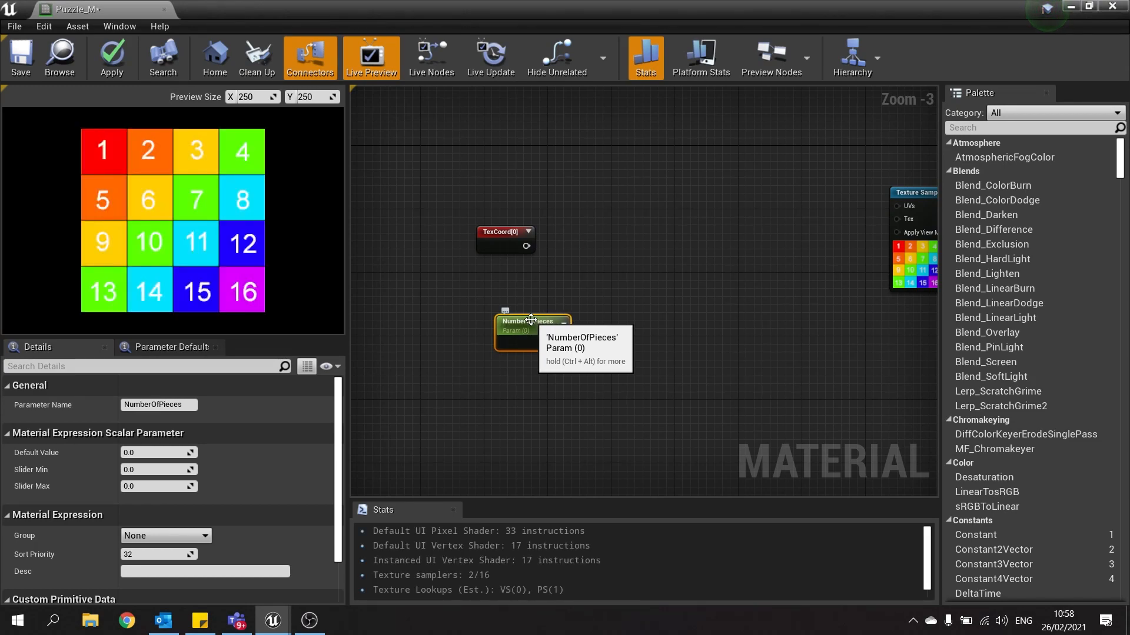
pyautogui.moveTo(531, 319); pyautogui.dragTo(657, 285, button='right')
pyautogui.moveTo(657, 285); pyautogui.dragTo(499, 322)
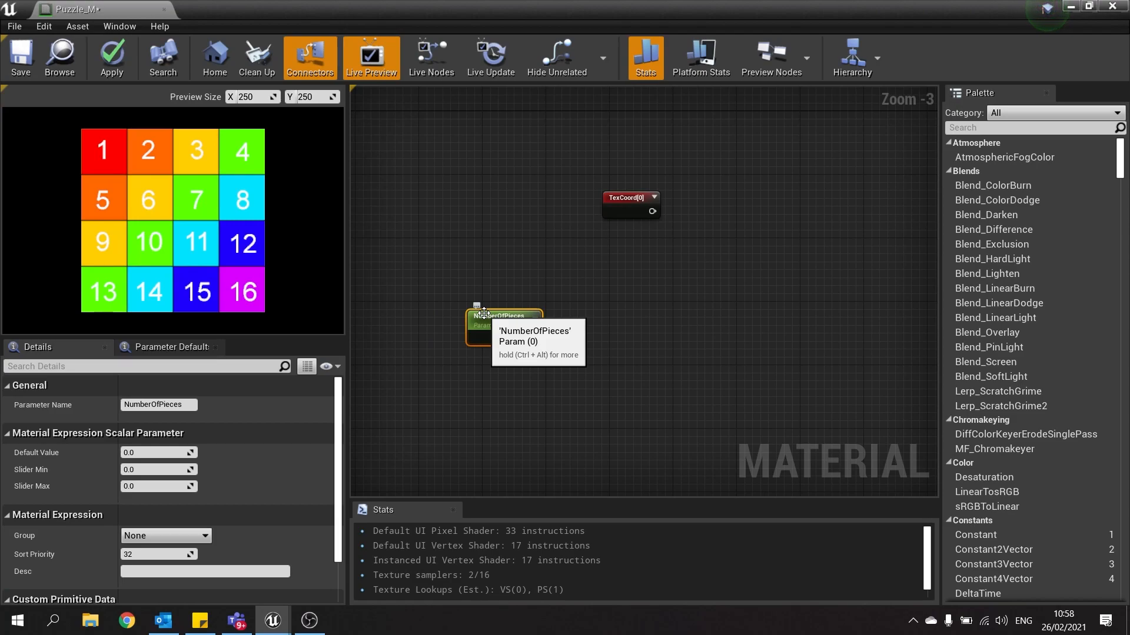
# Step: Reposition the NumberOfPieces node below and further left of the TexCoord node and set its default value to 16
pyautogui.moveTo(484, 312); pyautogui.dragTo(506, 323)
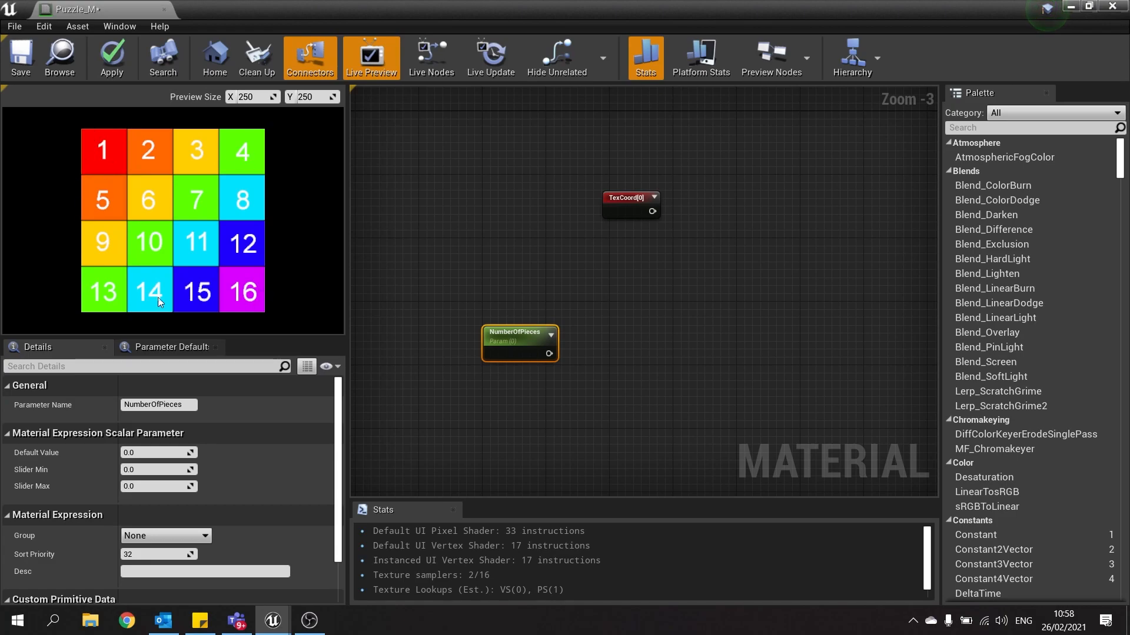
pyautogui.moveTo(596, 384); pyautogui.dragTo(539, 300, button='right')
pyautogui.moveTo(463, 264); pyautogui.dragTo(489, 264)
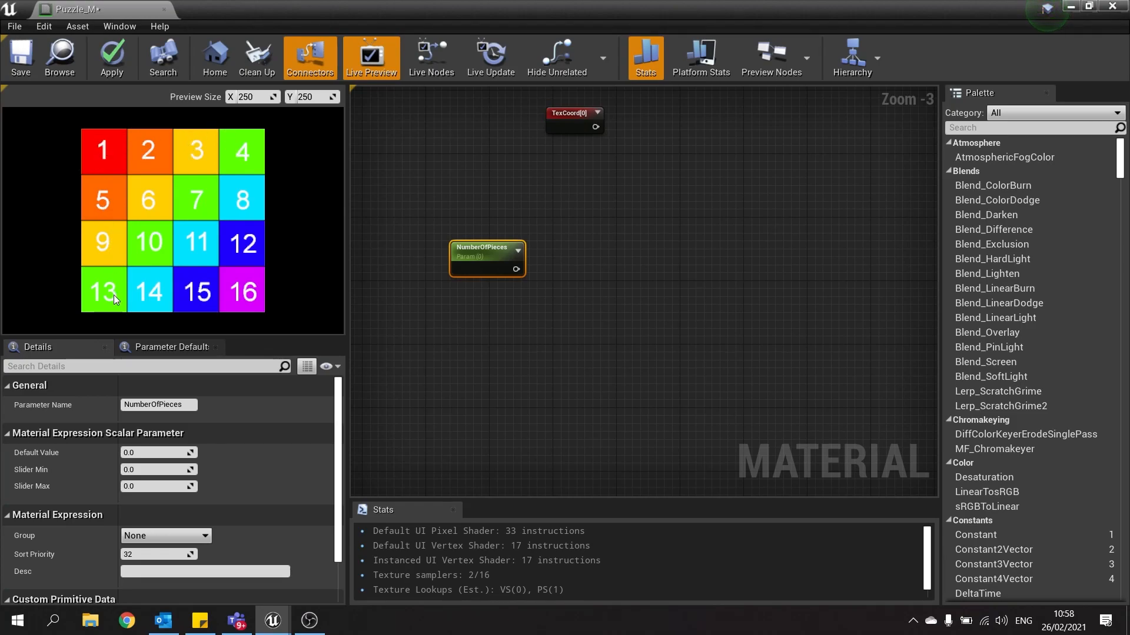
pyautogui.moveTo(489, 276); pyautogui.dragTo(480, 253)
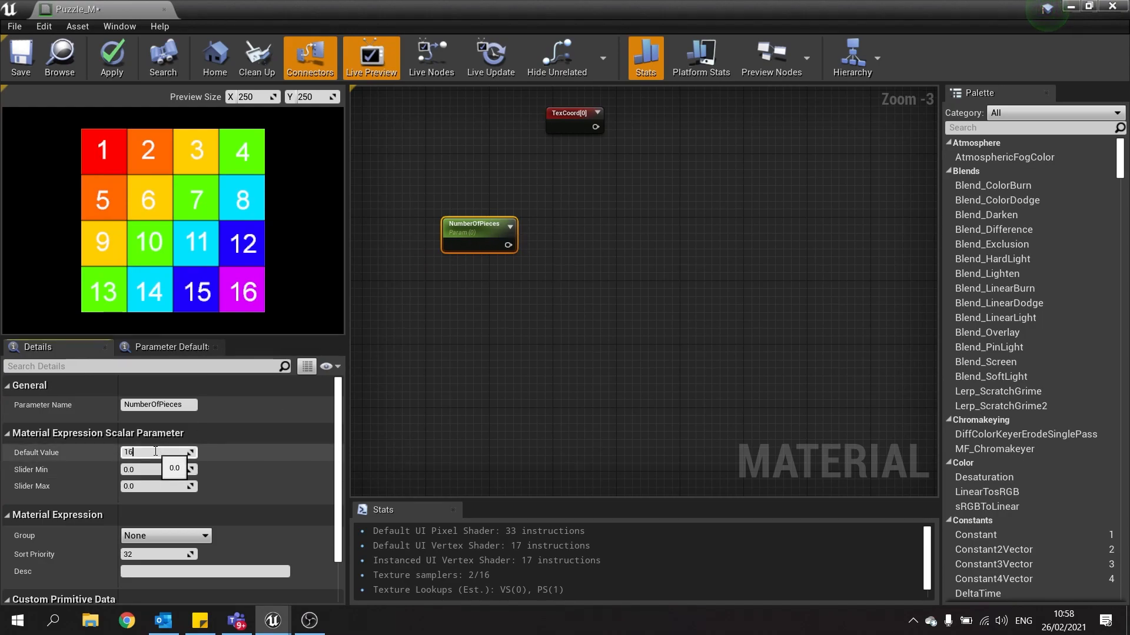
pyautogui.press('Return')
# Step: Add a SquareRoot node fed by the NumberOfPieces output and place it between NumberOfPieces and TexCoord
pyautogui.moveTo(493, 257); pyautogui.dragTo(471, 330, button='right')
pyautogui.moveTo(471, 314); pyautogui.dragTo(535, 300)
pyautogui.write('sqrt')
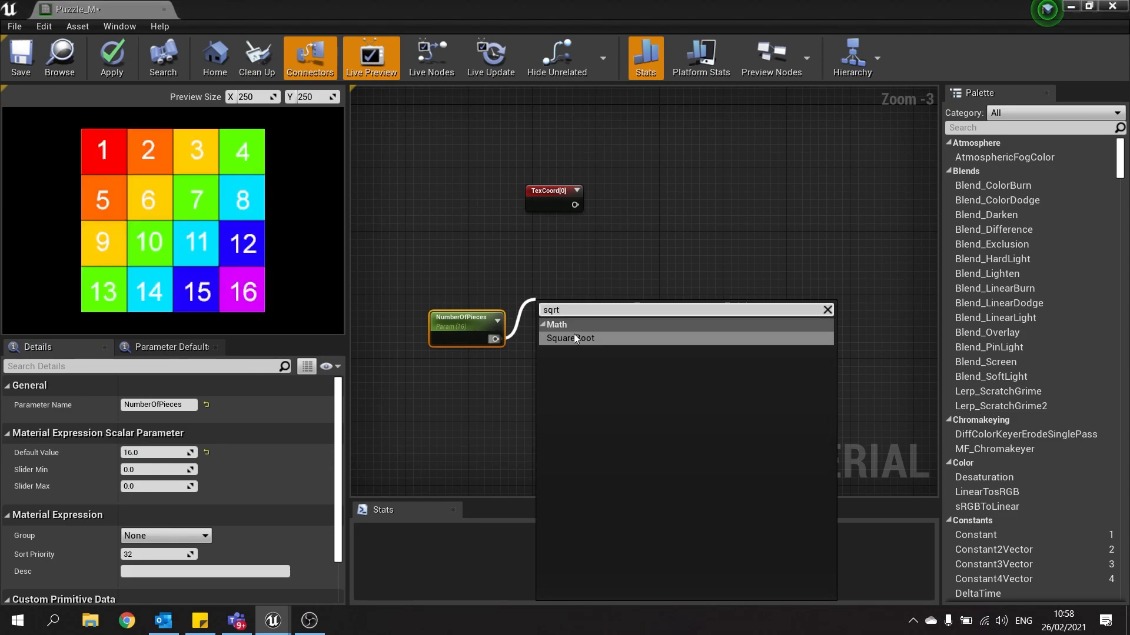
pyautogui.click(574, 339)
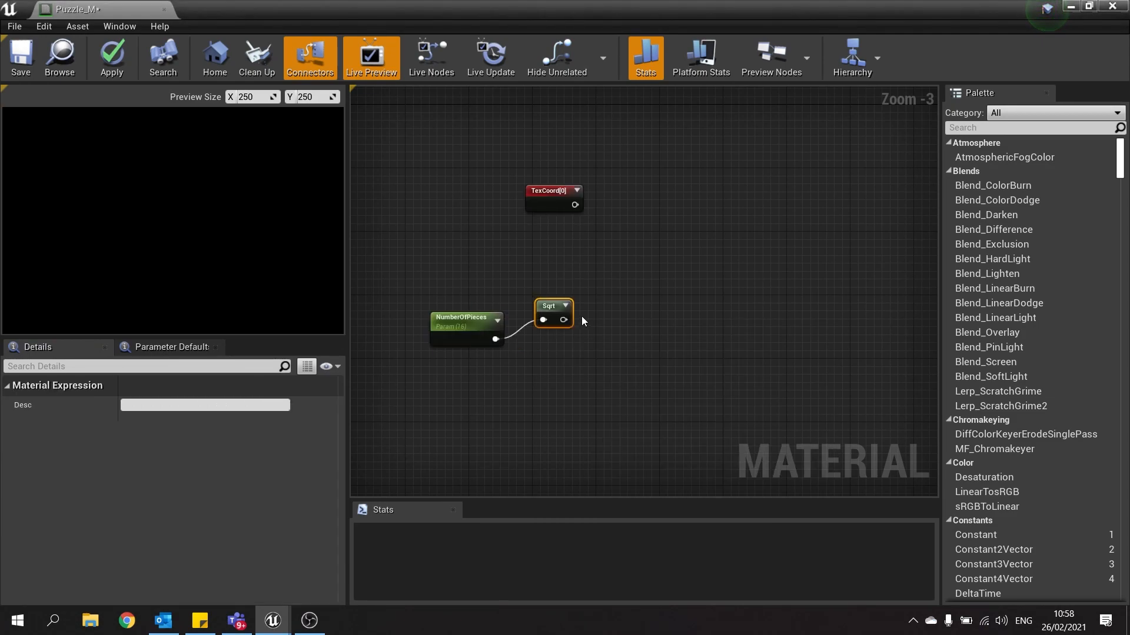
pyautogui.moveTo(556, 307); pyautogui.dragTo(561, 270)
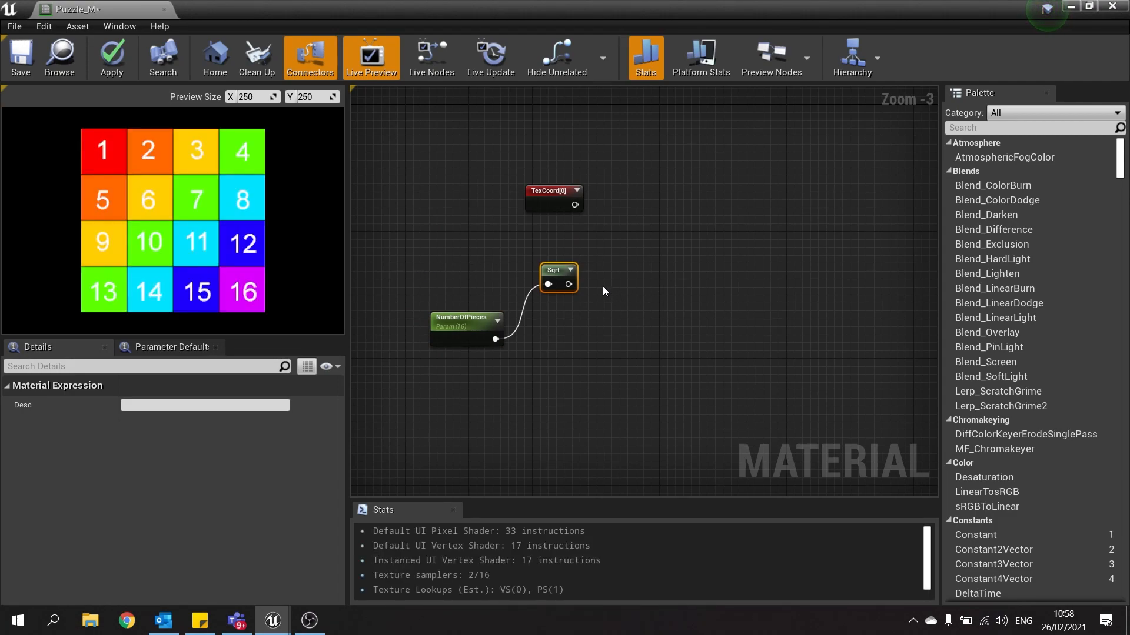
# Step: Divide the TexCoord output by the Sqrt output with a Divide node and connect the result to the Texture Sample's UVs
pyautogui.moveTo(550, 197); pyautogui.dragTo(637, 241)
pyautogui.write('divi')
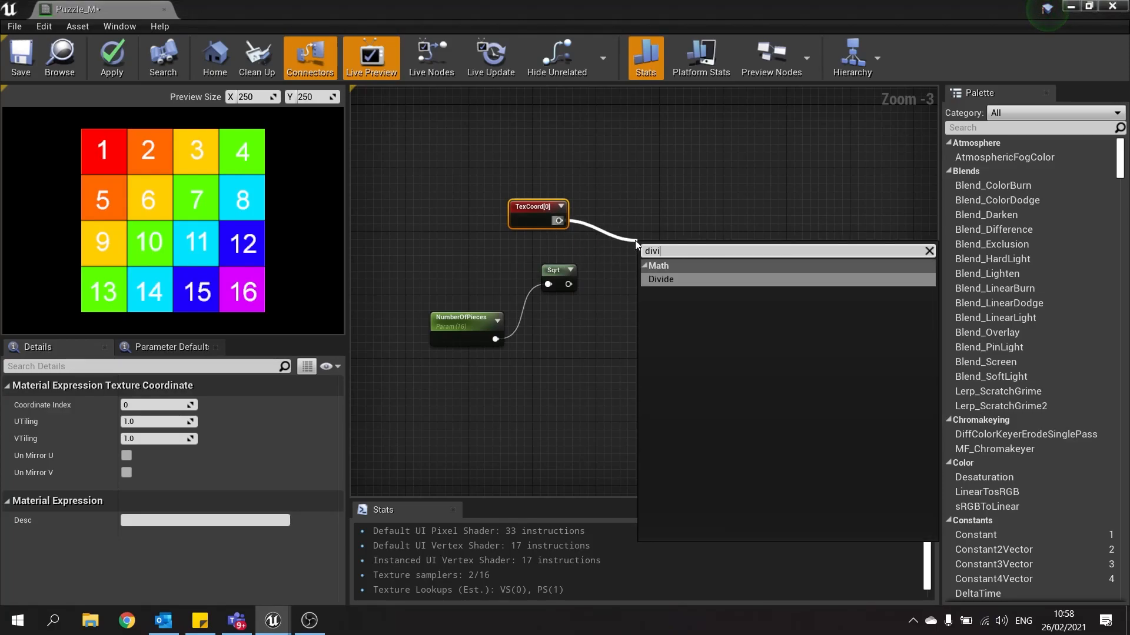
pyautogui.click(671, 280)
pyautogui.moveTo(568, 284); pyautogui.dragTo(637, 204)
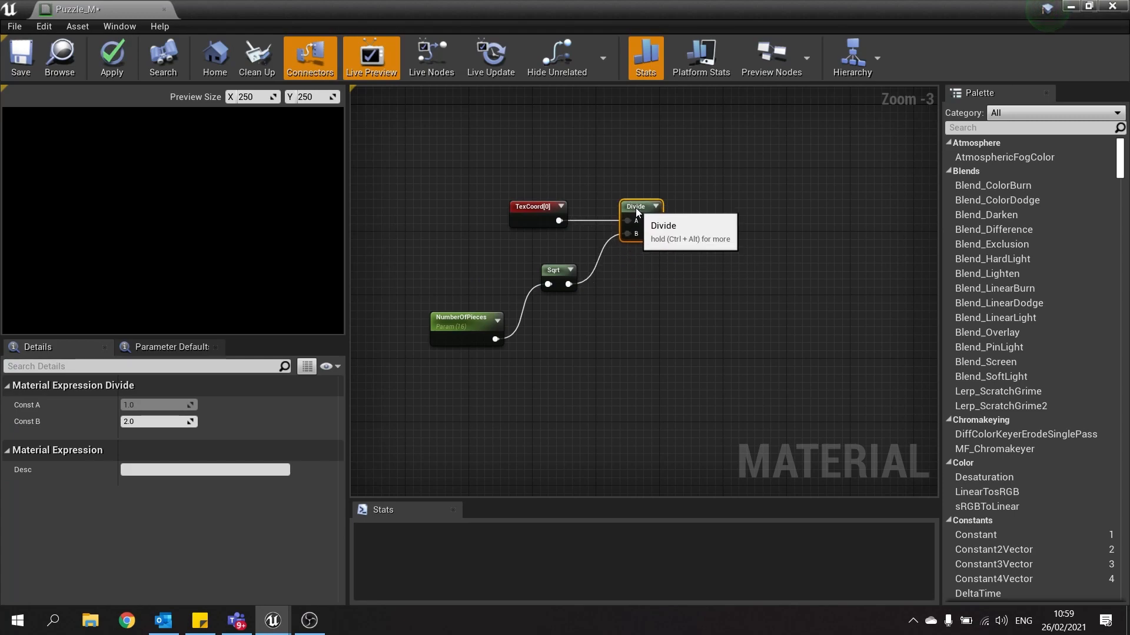
pyautogui.moveTo(710, 249); pyautogui.dragTo(543, 243, button='right')
pyautogui.moveTo(486, 213); pyautogui.dragTo(777, 158)
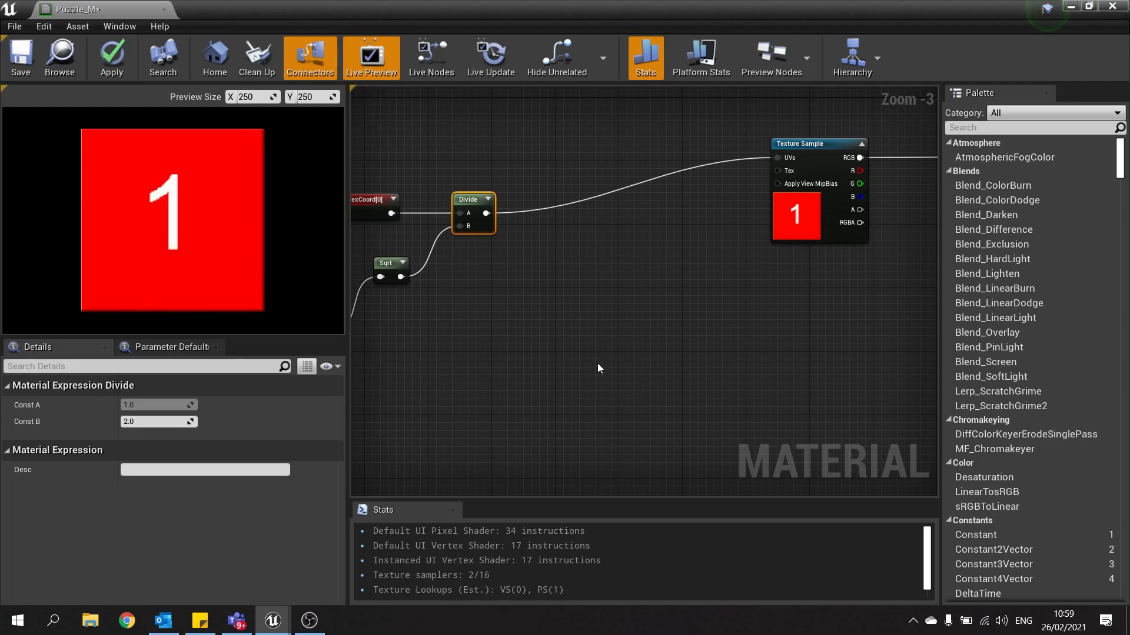
# Step: Move the TexCoord, Divide, Sqrt and NumberOfPieces nodes together further left, away from the Texture Sample
pyautogui.moveTo(513, 271); pyautogui.dragTo(569, 230, button='right')
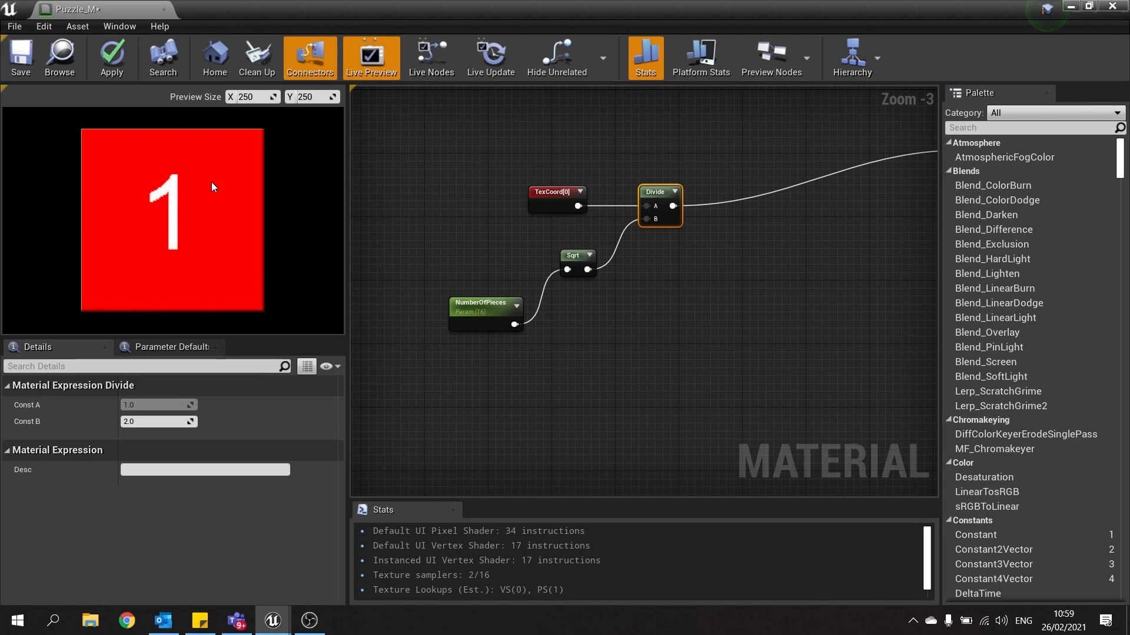
pyautogui.moveTo(658, 377); pyautogui.dragTo(447, 177)
pyautogui.moveTo(660, 200); pyautogui.dragTo(573, 224)
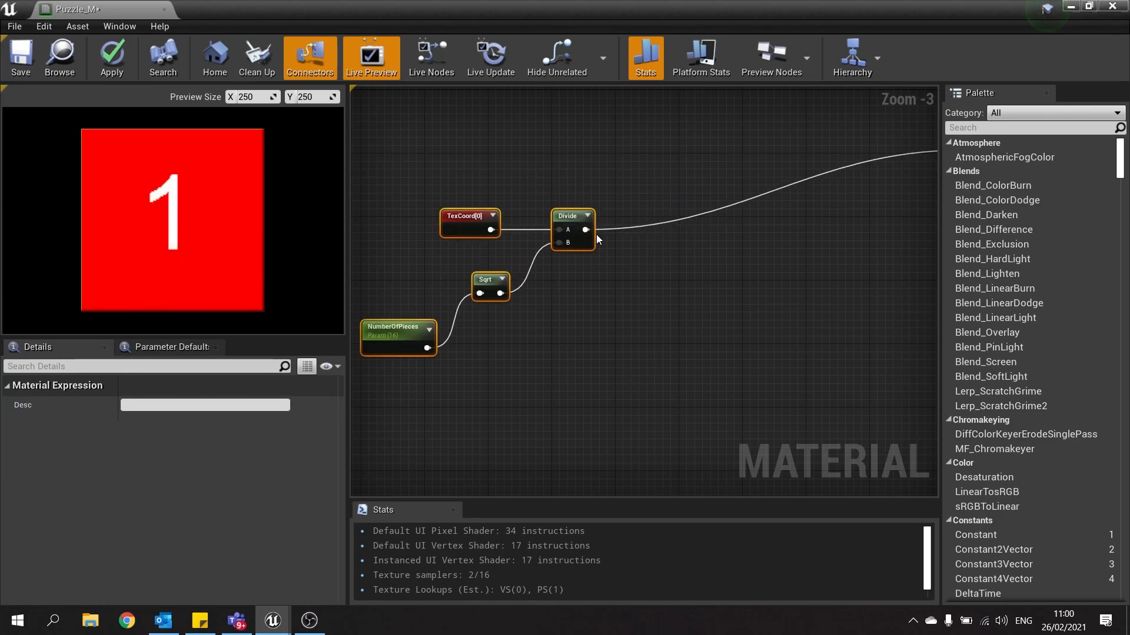
# Step: Add a BreakOutFloat2Components node fed by the Divide output and place it just after the Divide node
pyautogui.moveTo(598, 234); pyautogui.dragTo(509, 279, button='right')
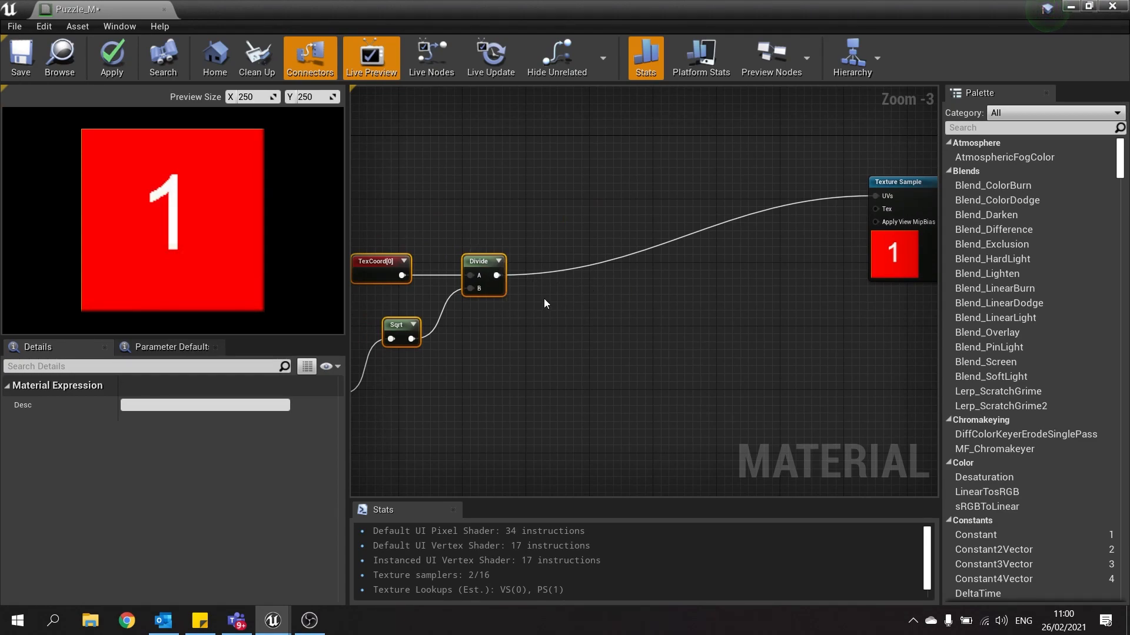
pyautogui.moveTo(496, 275); pyautogui.dragTo(587, 305)
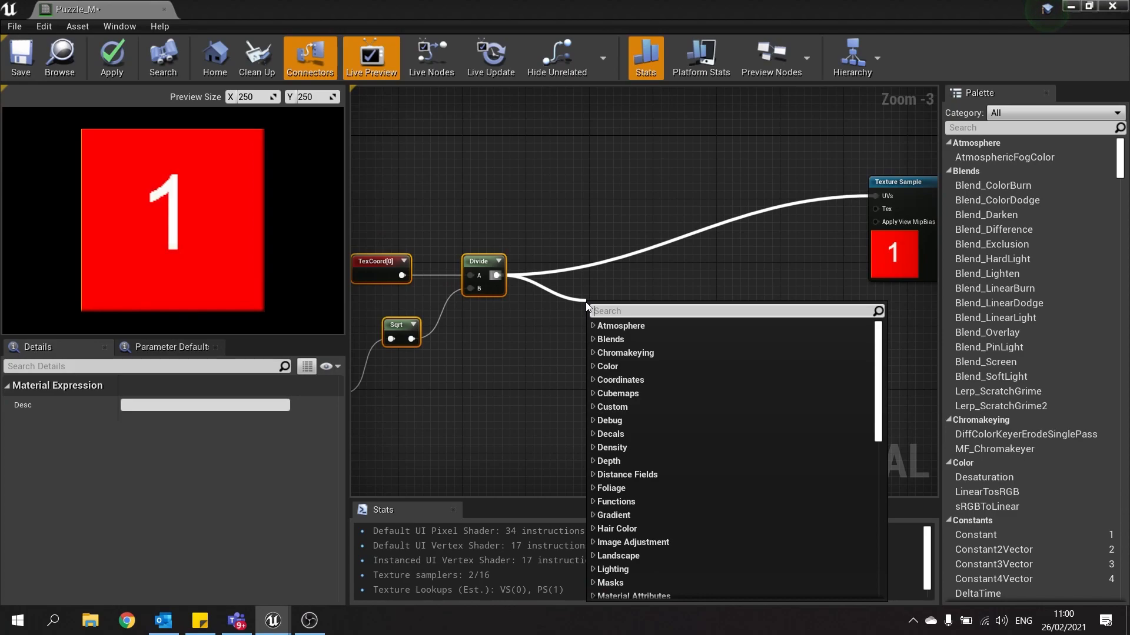
pyautogui.write('break')
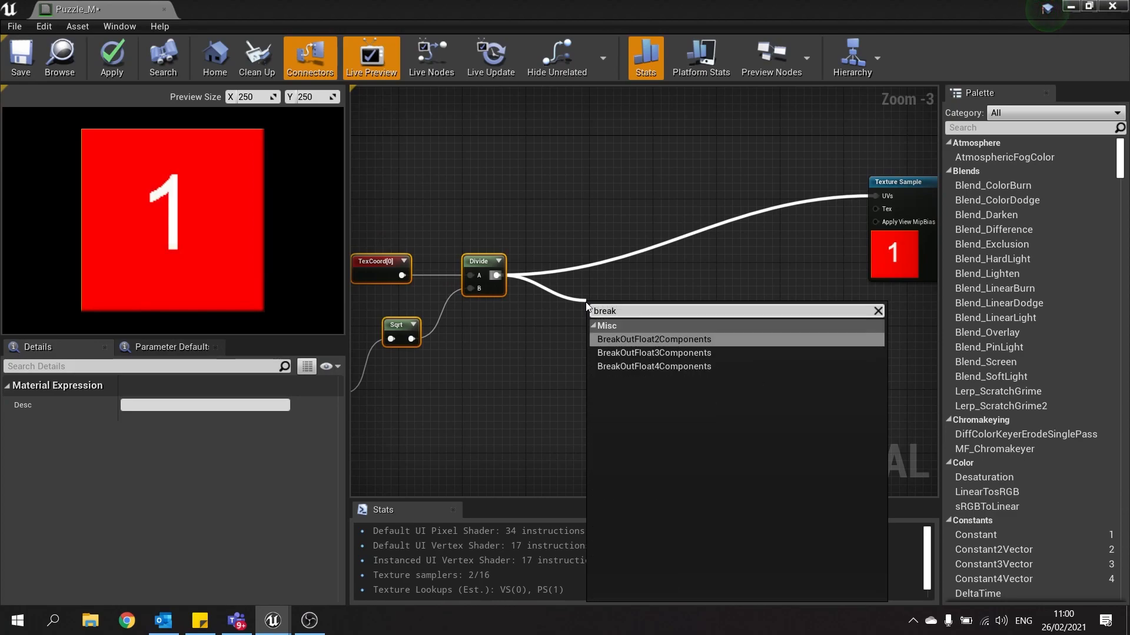
pyautogui.click(693, 339)
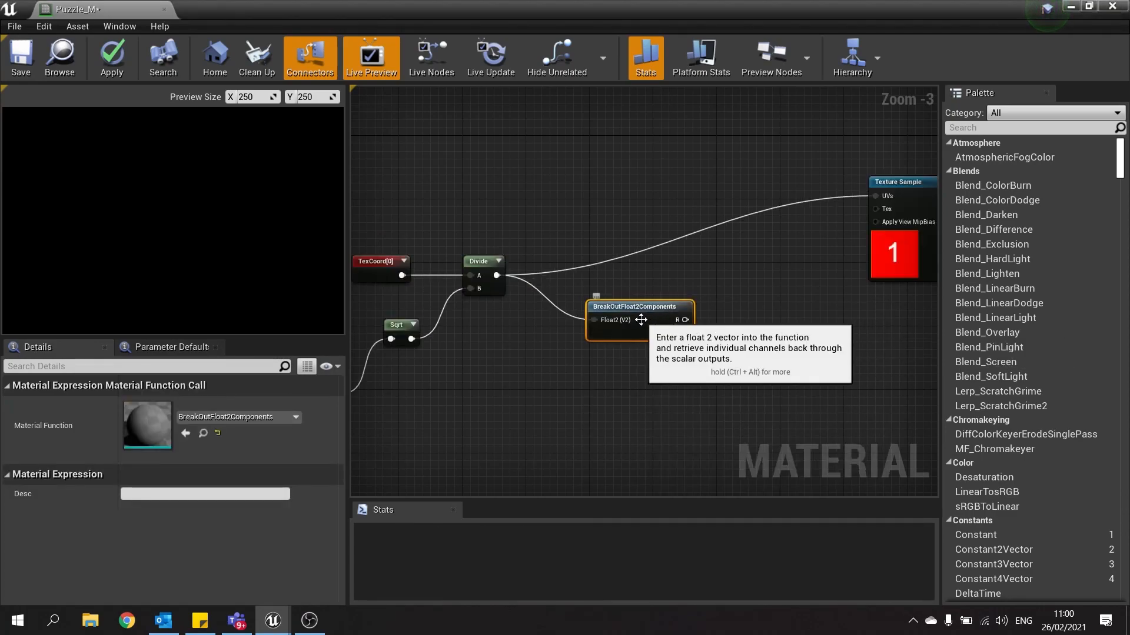
pyautogui.moveTo(620, 279); pyautogui.dragTo(602, 285)
pyautogui.moveTo(602, 285); pyautogui.dragTo(758, 290, button='right')
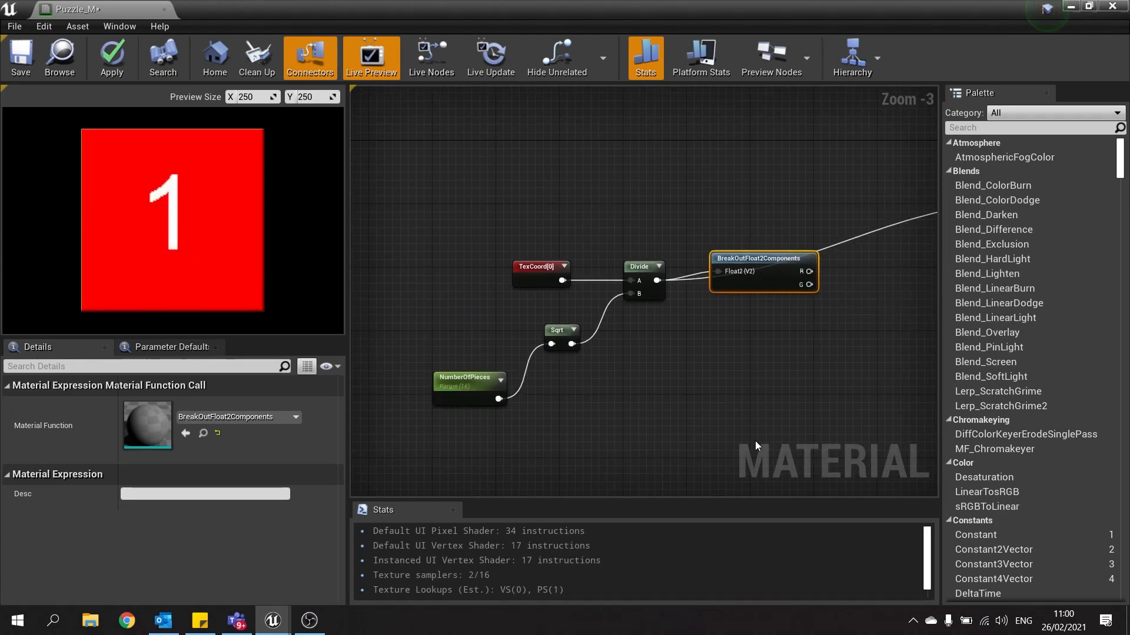
# Step: Line up the BreakOutFloat2Components node with the Divide node's output
pyautogui.hotkey('ctrl', 'a')
pyautogui.moveTo(713, 272); pyautogui.dragTo(617, 287)
pyautogui.click(673, 334)
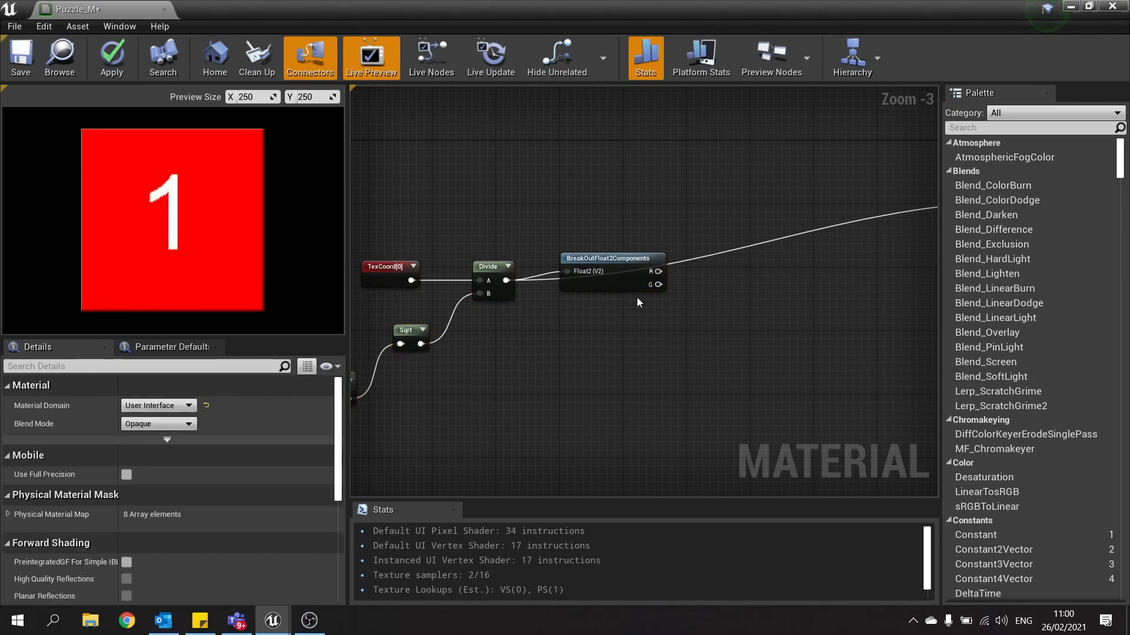
pyautogui.click(625, 298)
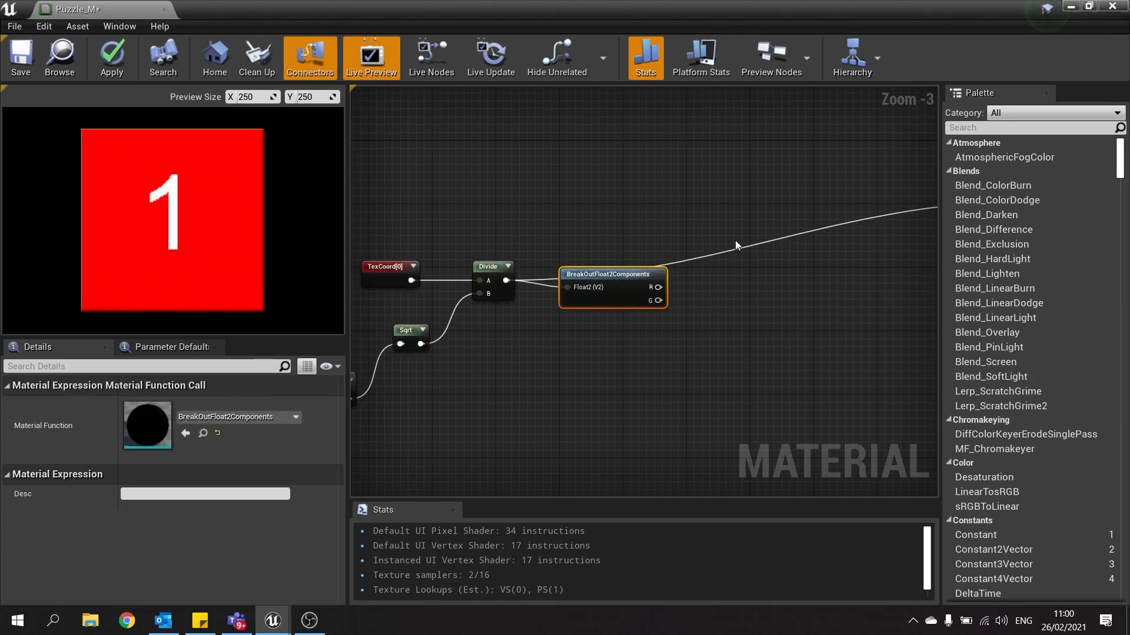
pyautogui.moveTo(625, 272); pyautogui.dragTo(640, 264)
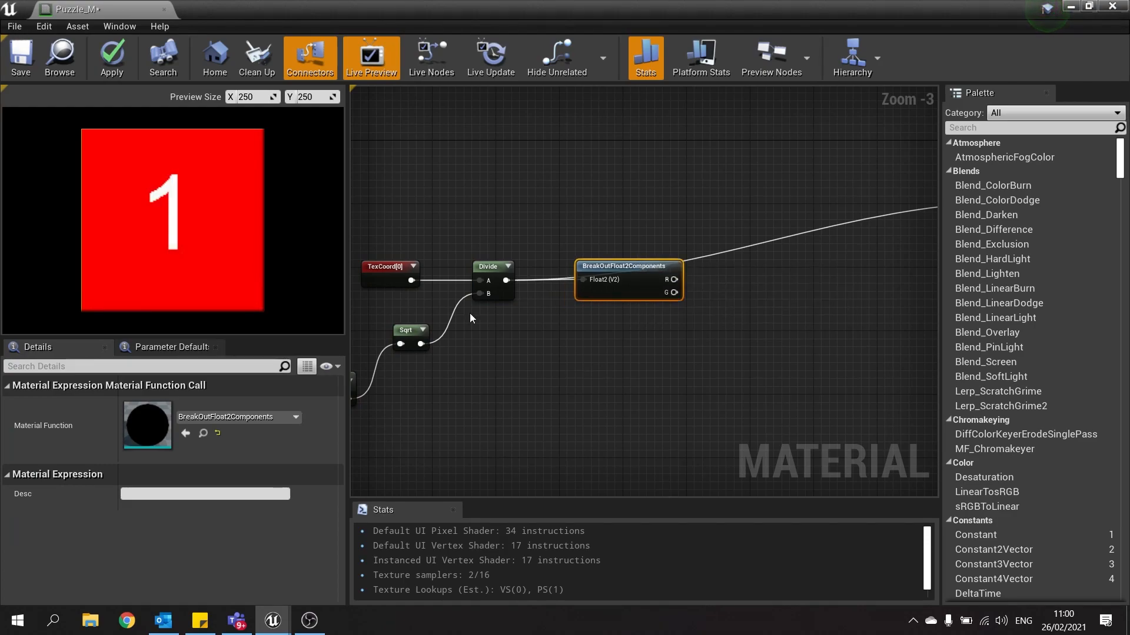
# Step: Place a copy of the NumberOfPieces parameter node in the empty area above the TexCoord node
pyautogui.moveTo(509, 390); pyautogui.dragTo(634, 366, button='right')
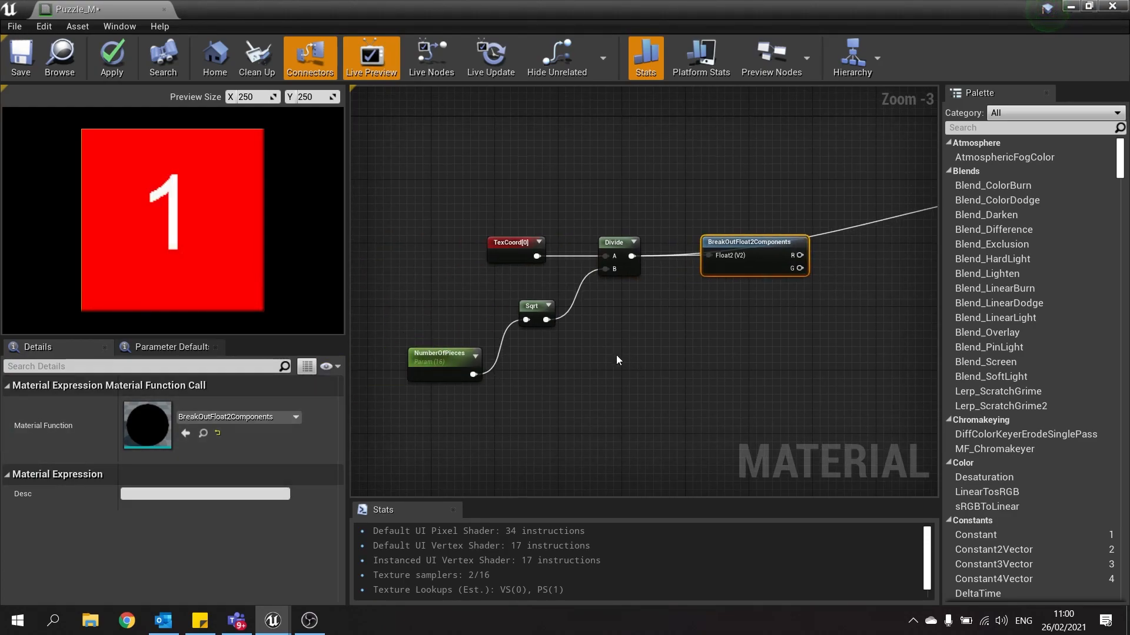
pyautogui.moveTo(724, 136); pyautogui.dragTo(607, 261, button='right')
pyautogui.moveTo(434, 333); pyautogui.dragTo(628, 259, button='right')
pyautogui.click(534, 399)
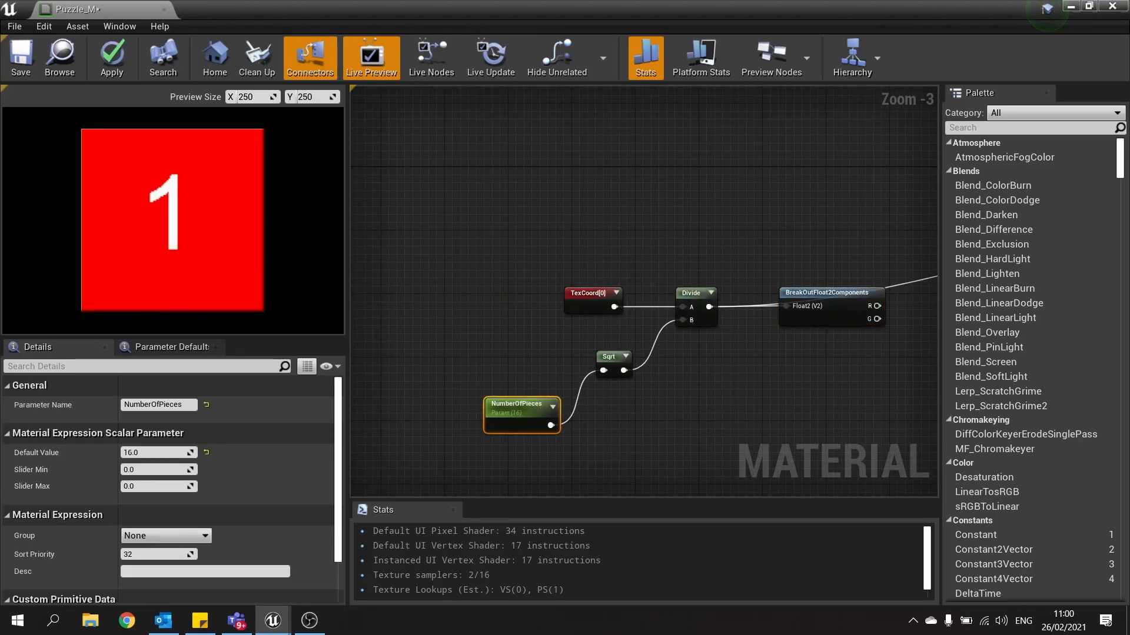
pyautogui.moveTo(746, 188); pyautogui.dragTo(594, 284, button='right')
pyautogui.hotkey('ctrl', 'v')
# Step: Add a SquareRoot node to the copied NumberOfPieces output and arrange the two nodes side by side above the TexCoord row
pyautogui.moveTo(630, 304); pyautogui.dragTo(577, 239)
pyautogui.write('sqrt')
pyautogui.press('Return')
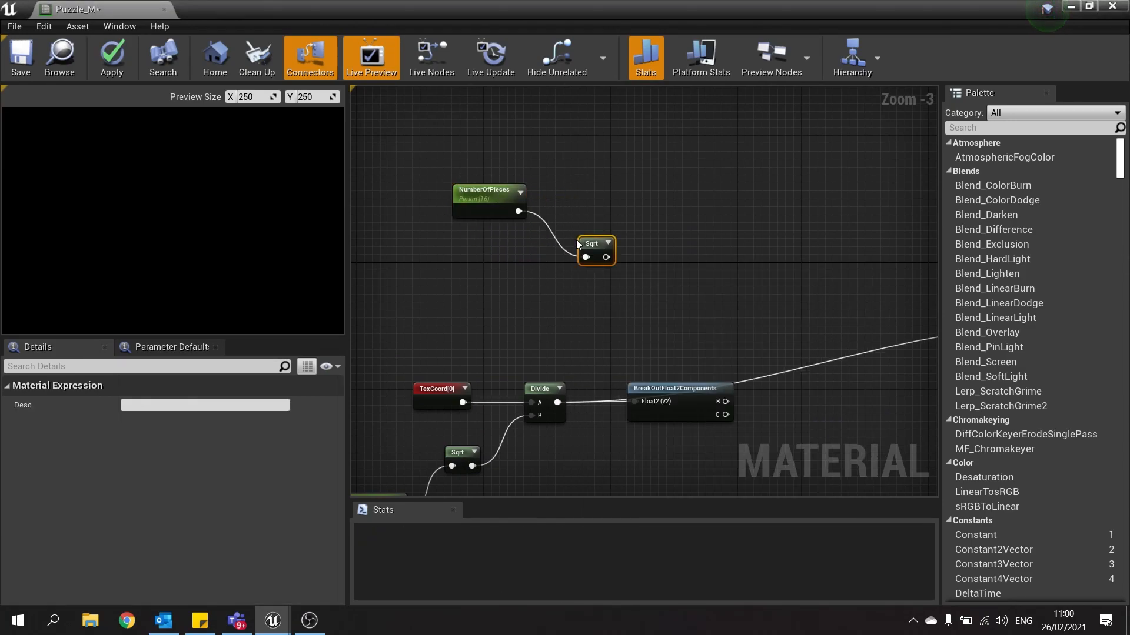
pyautogui.moveTo(582, 238); pyautogui.dragTo(510, 257)
pyautogui.keyDown('ctrl'); pyautogui.click(501, 202); pyautogui.keyUp('ctrl')
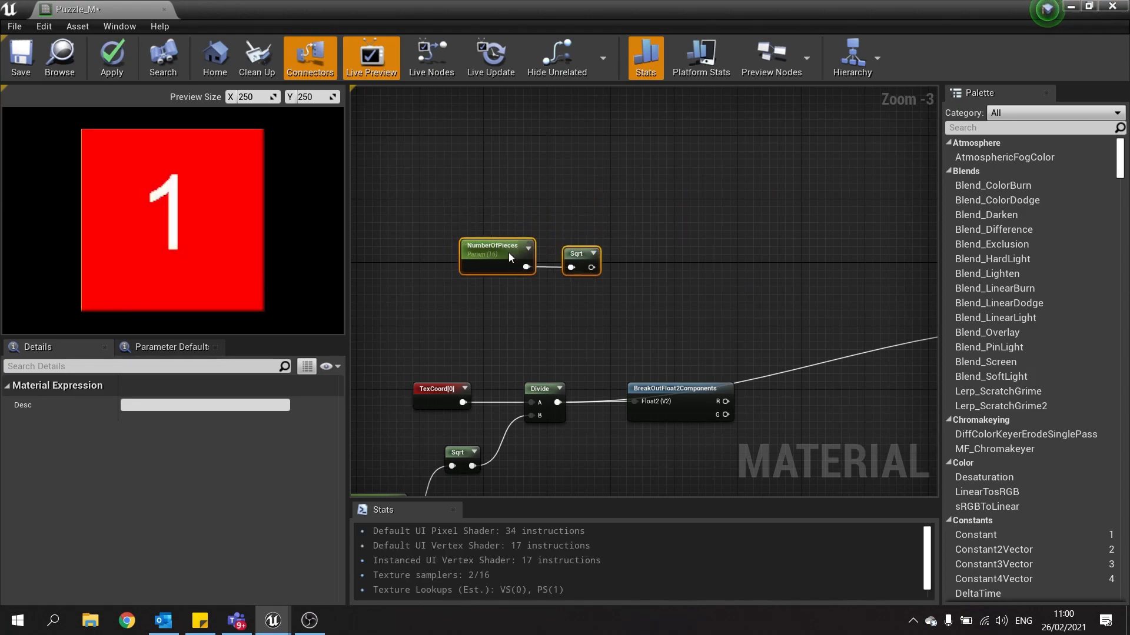
pyautogui.click(555, 169)
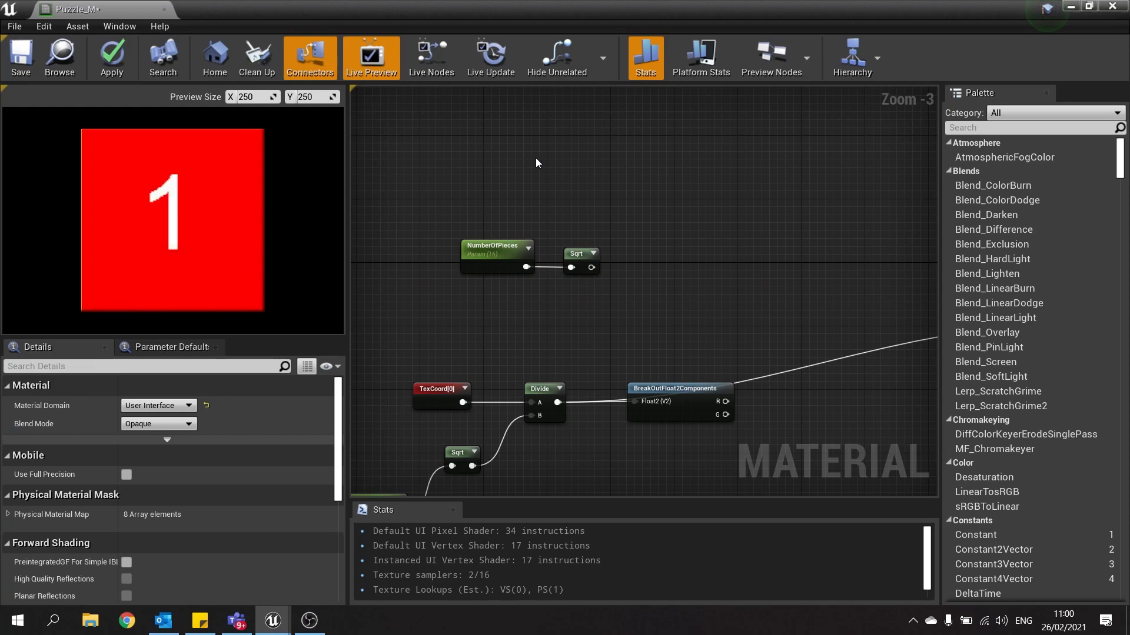
# Step: Add a VectorParameter named PuzzleCoordinate and place it above the copied NumberOfPieces and Sqrt nodes
pyautogui.rightClick(537, 162)
pyautogui.write('param')
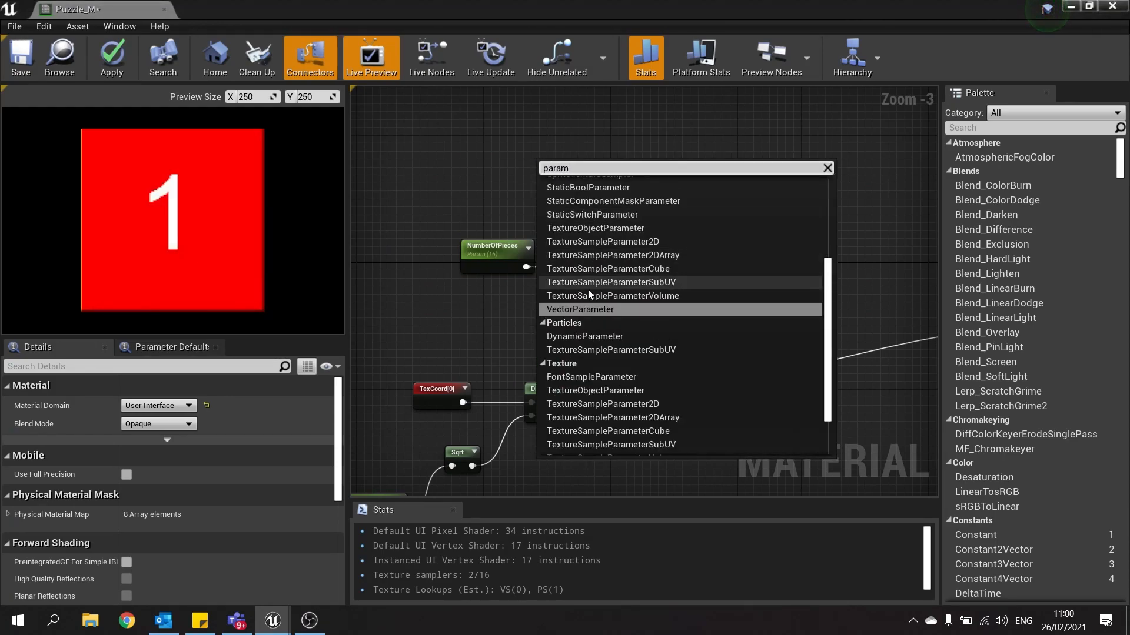
pyautogui.click(591, 310)
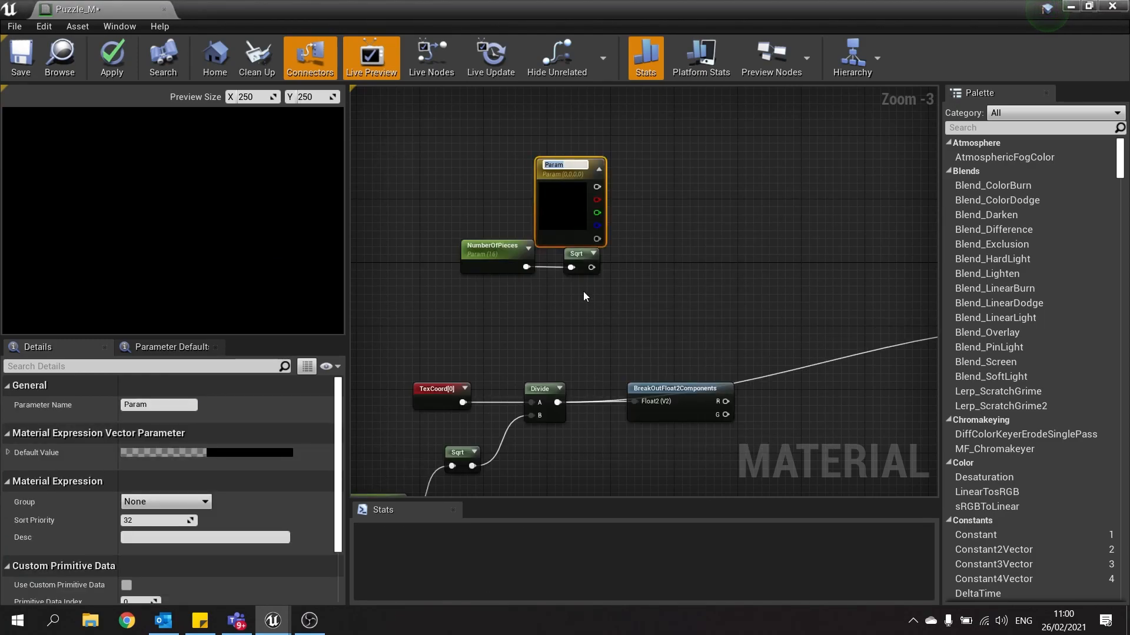
pyautogui.write('Puzzle')
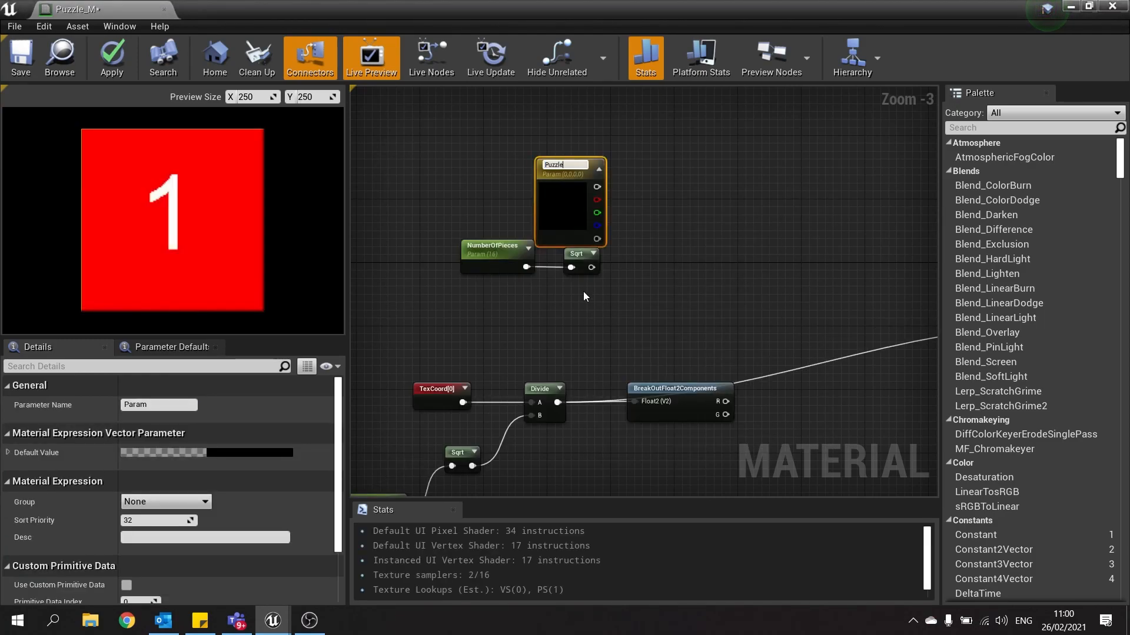
pyautogui.write('Coordinate')
pyautogui.press('Return')
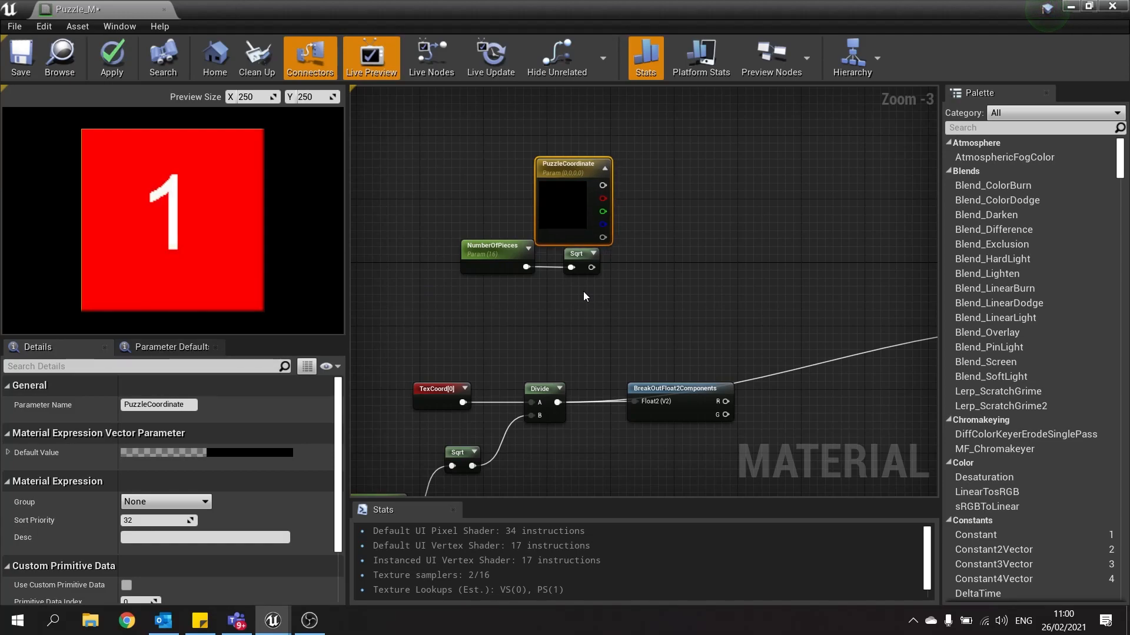
pyautogui.moveTo(544, 208); pyautogui.dragTo(532, 179)
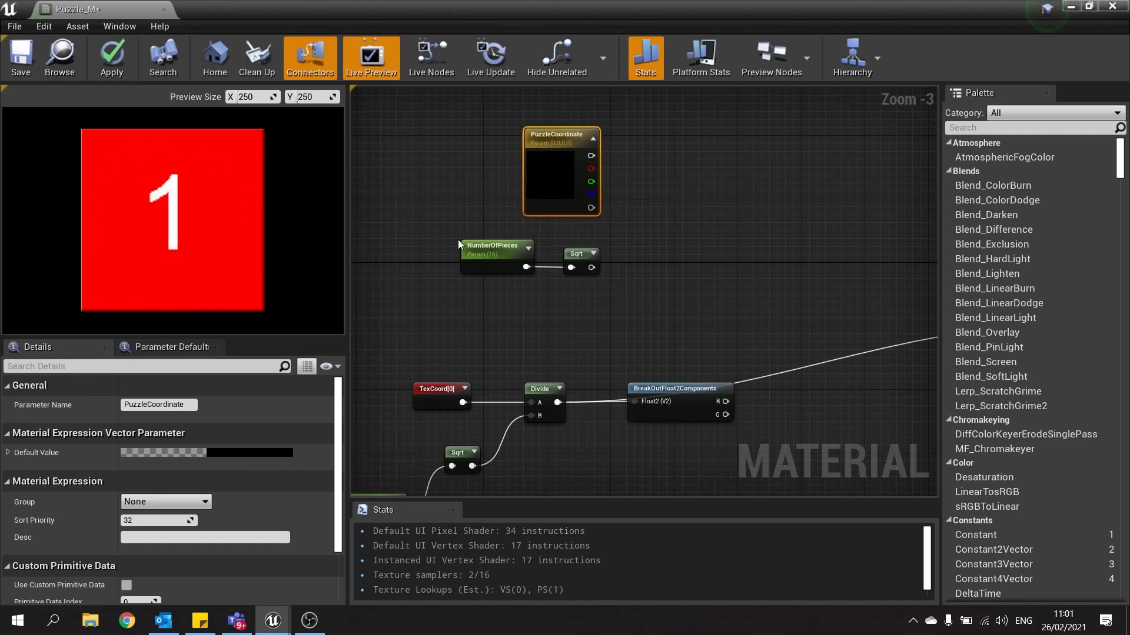
# Step: Divide PuzzleCoordinate's red output by the upper Sqrt output with a new Divide node, placed just after them
pyautogui.scroll(3, 568, 177)
pyautogui.moveTo(533, 381); pyautogui.dragTo(593, 353, button='right')
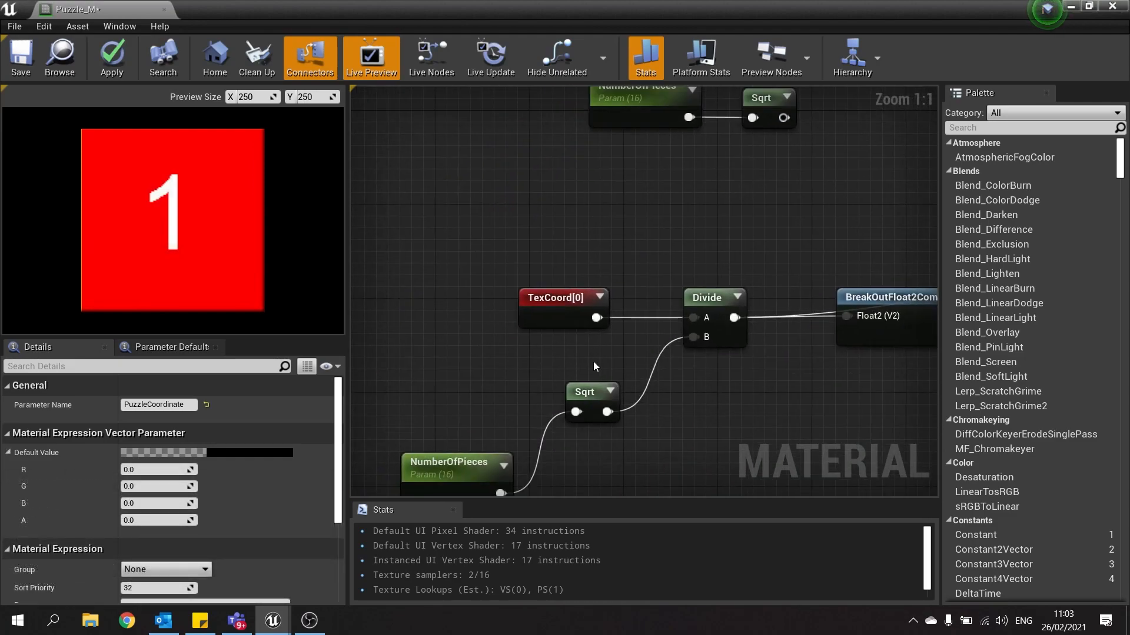
pyautogui.moveTo(815, 208); pyautogui.dragTo(559, 391, button='right')
pyautogui.moveTo(735, 485); pyautogui.dragTo(637, 387, button='right')
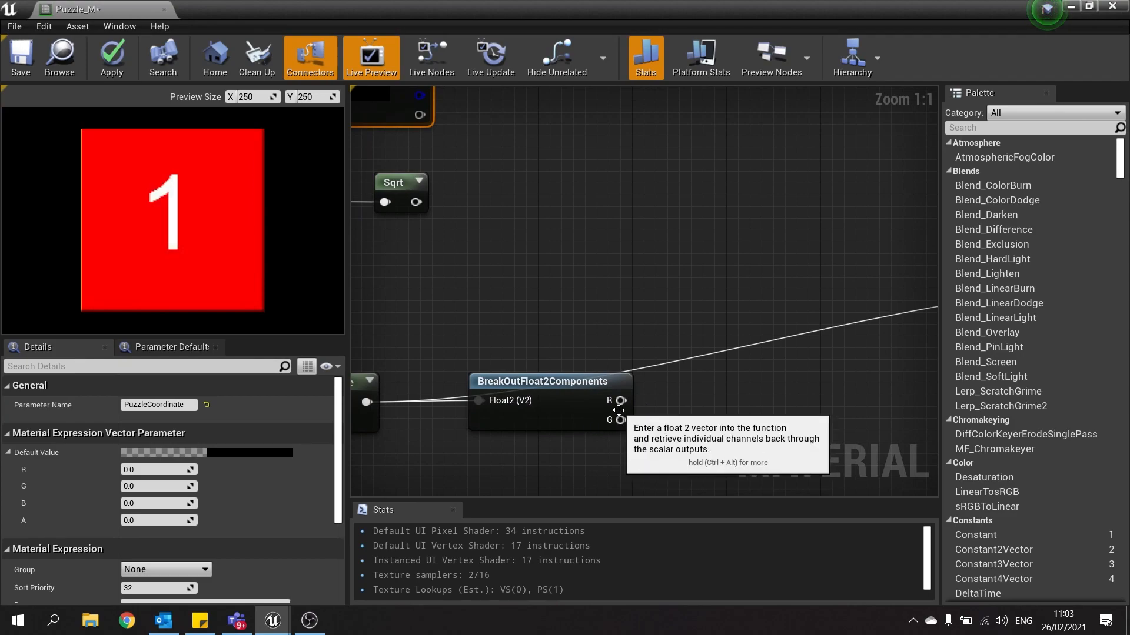
pyautogui.moveTo(499, 100); pyautogui.dragTo(526, 220, button='right')
pyautogui.moveTo(445, 173); pyautogui.dragTo(587, 267)
pyautogui.write('/')
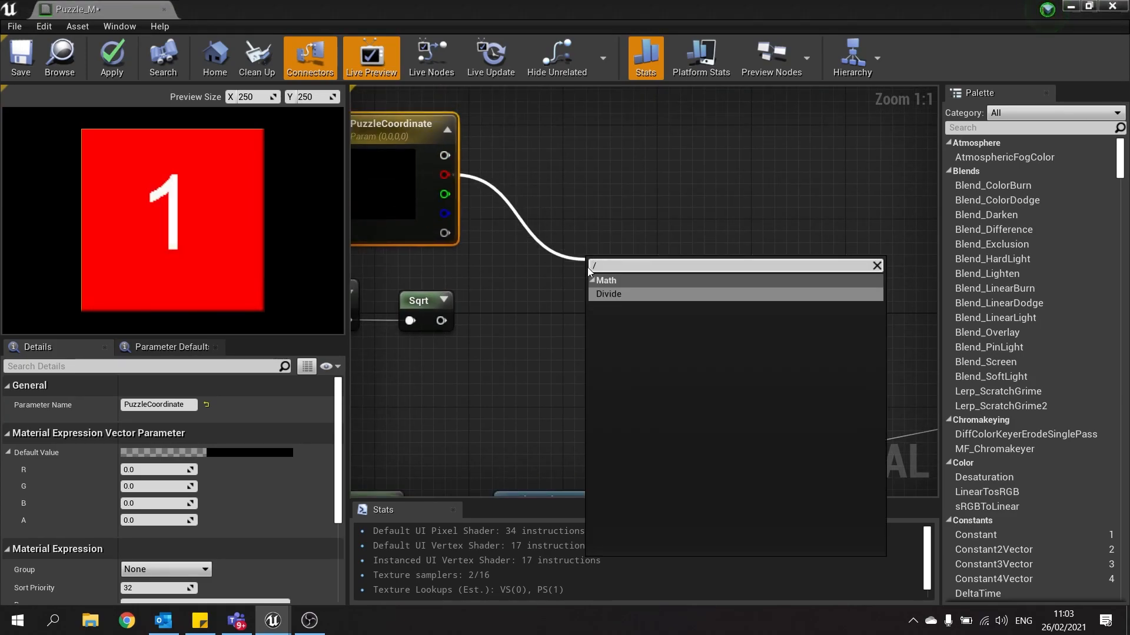
pyautogui.click(623, 295)
pyautogui.moveTo(595, 305); pyautogui.dragTo(437, 322)
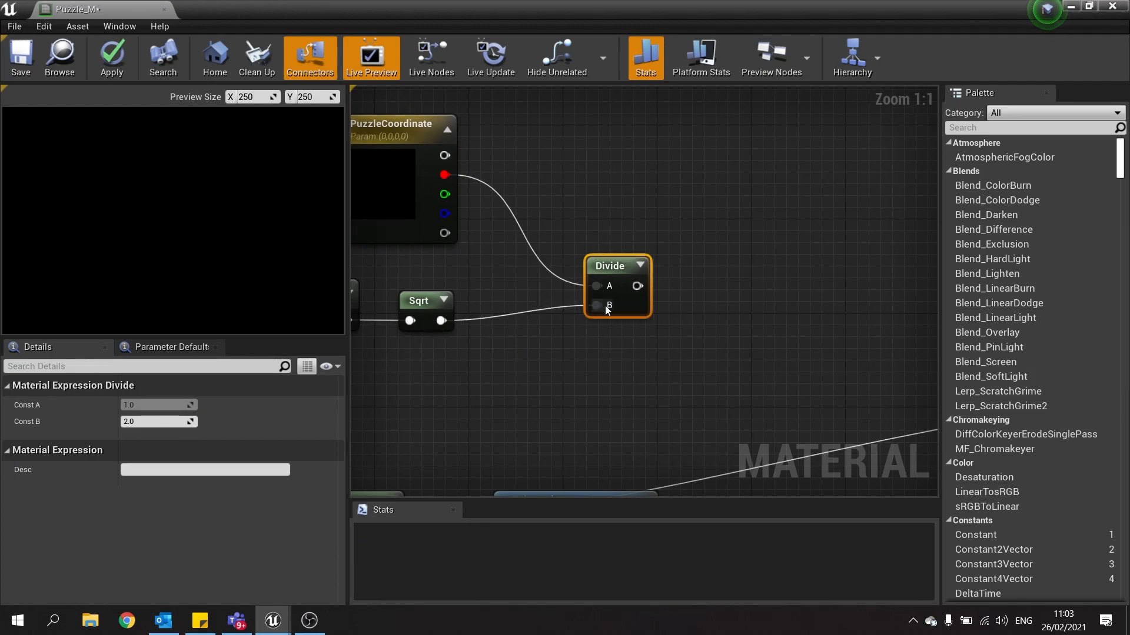
pyautogui.moveTo(640, 302); pyautogui.dragTo(592, 279)
# Step: Add an Add node that sums the new Divide output (A) and the R output of BreakOutFloat2Components (B)
pyautogui.moveTo(668, 313); pyautogui.dragTo(488, 264, button='right')
pyautogui.moveTo(410, 212); pyautogui.dragTo(560, 325)
pyautogui.write('add')
pyautogui.click(584, 101)
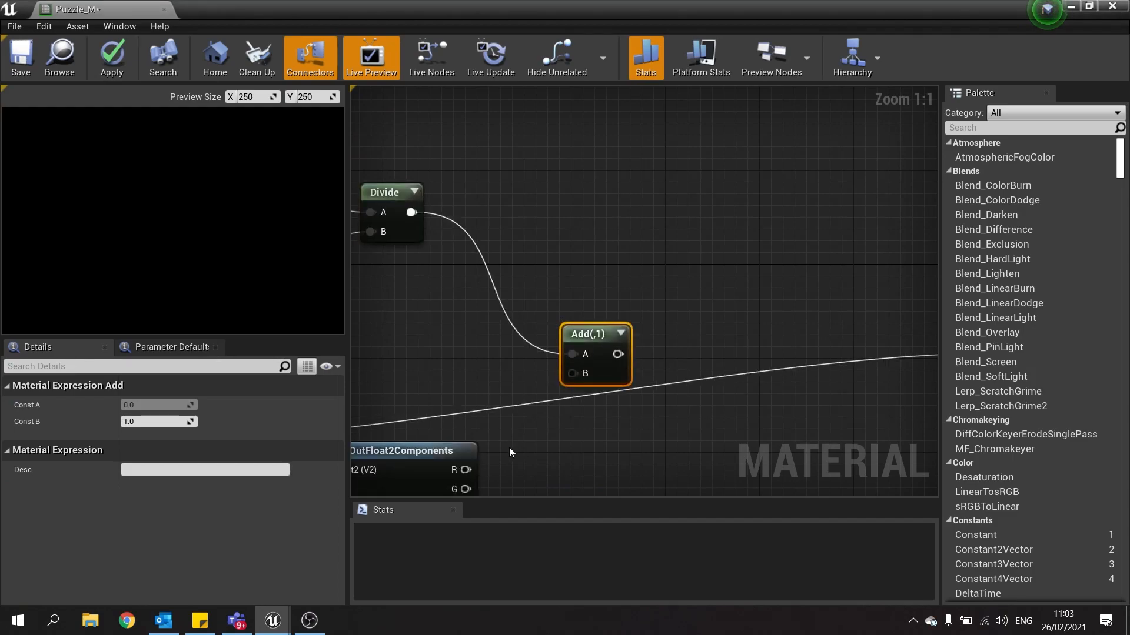
pyautogui.moveTo(466, 470); pyautogui.dragTo(588, 374)
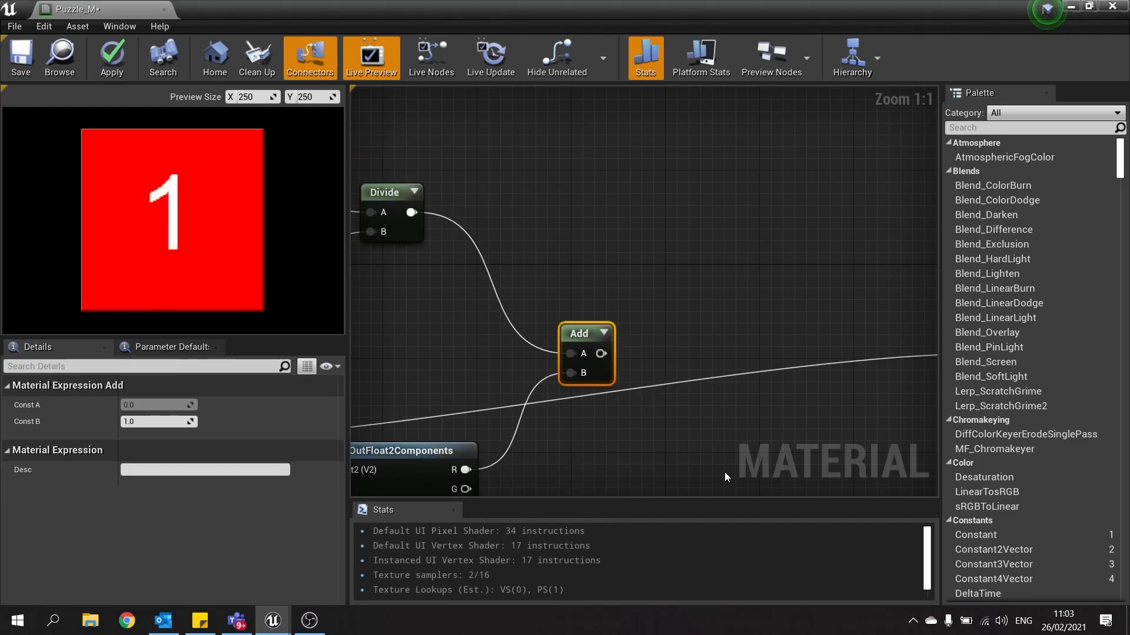
# Step: Add an AppendVector node combining the Add output (A) with the G output of BreakOutFloat2Components (B)
pyautogui.moveTo(644, 444); pyautogui.dragTo(539, 386, button='right')
pyautogui.moveTo(459, 294); pyautogui.dragTo(613, 366)
pyautogui.write('appen')
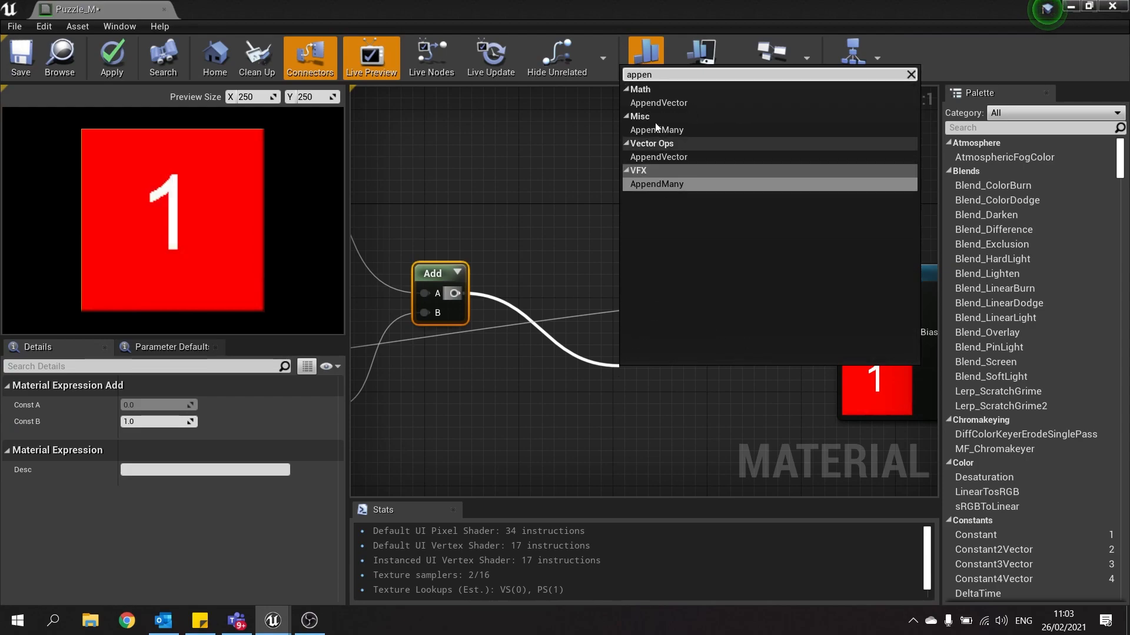
pyautogui.click(659, 102)
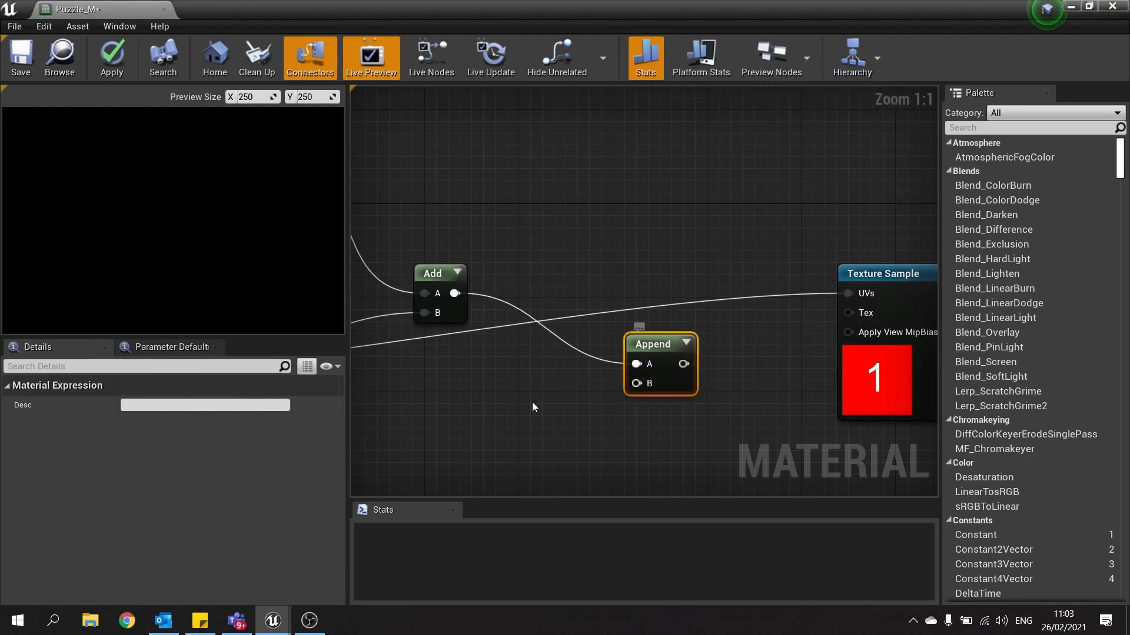
pyautogui.moveTo(543, 401); pyautogui.dragTo(678, 364, button='right')
pyautogui.moveTo(454, 392); pyautogui.dragTo(772, 348)
# Step: Connect the Append output to the Texture Sample's UVs and move the Append node slightly lower
pyautogui.moveTo(830, 322); pyautogui.dragTo(553, 341, button='right')
pyautogui.moveTo(542, 347); pyautogui.dragTo(719, 274)
pyautogui.moveTo(391, 207); pyautogui.dragTo(718, 218, button='right')
pyautogui.moveTo(838, 340); pyautogui.dragTo(831, 382)
# Step: Set the R component of the PuzzleCoordinate default value to 1.0
pyautogui.moveTo(685, 278); pyautogui.dragTo(967, 399, button='right')
pyautogui.moveTo(532, 201); pyautogui.dragTo(562, 238, button='right')
pyautogui.click(561, 238)
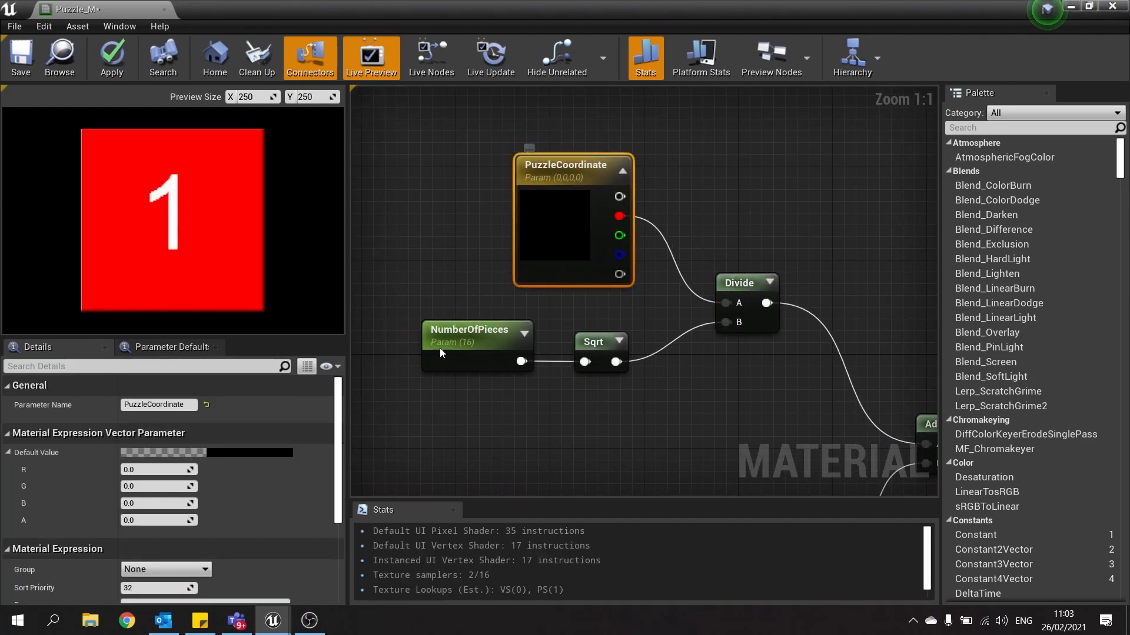
pyautogui.click(153, 469)
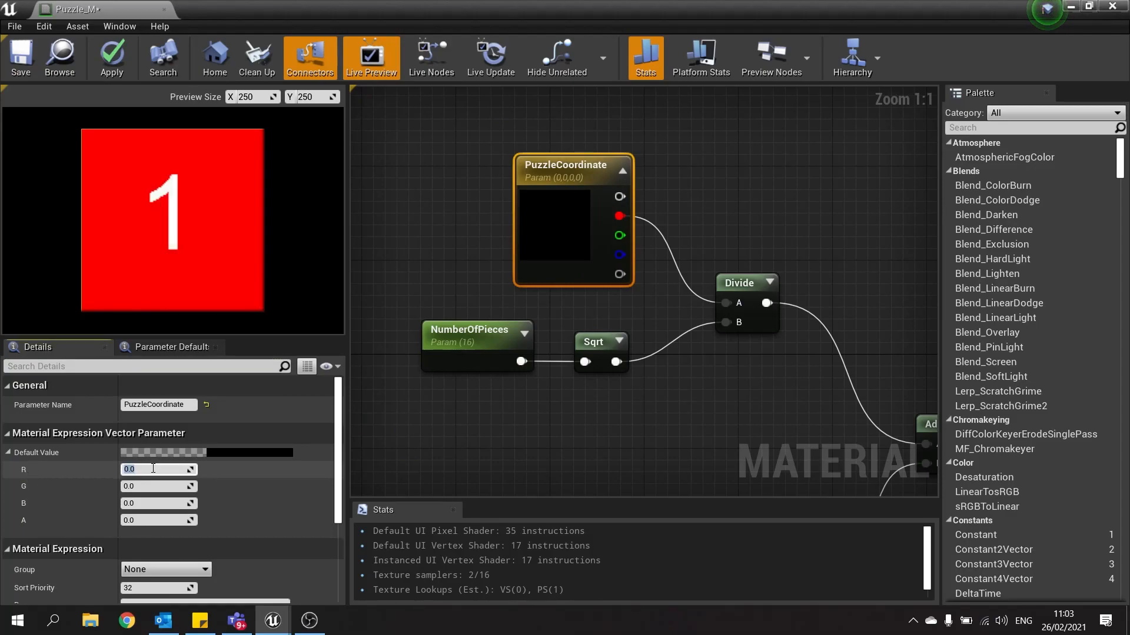
pyautogui.press('Return')
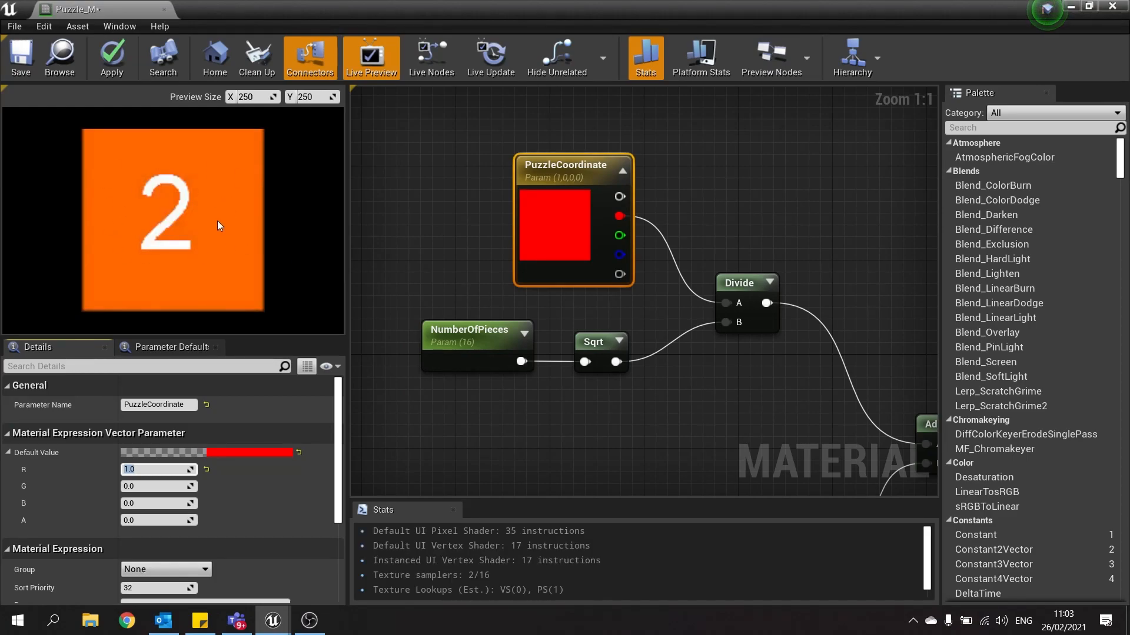
# Step: Copy the PuzzleCoordinate, NumberOfPieces, Sqrt and Divide group and place the duplicate below BreakOutFloat2Components
pyautogui.moveTo(709, 379); pyautogui.dragTo(638, 304, button='right')
pyautogui.scroll(-2, 629, 294)
pyautogui.moveTo(551, 229); pyautogui.dragTo(583, 265, button='right')
pyautogui.moveTo(642, 261); pyautogui.dragTo(468, 129)
pyautogui.moveTo(736, 413); pyautogui.dragTo(703, 200, button='right')
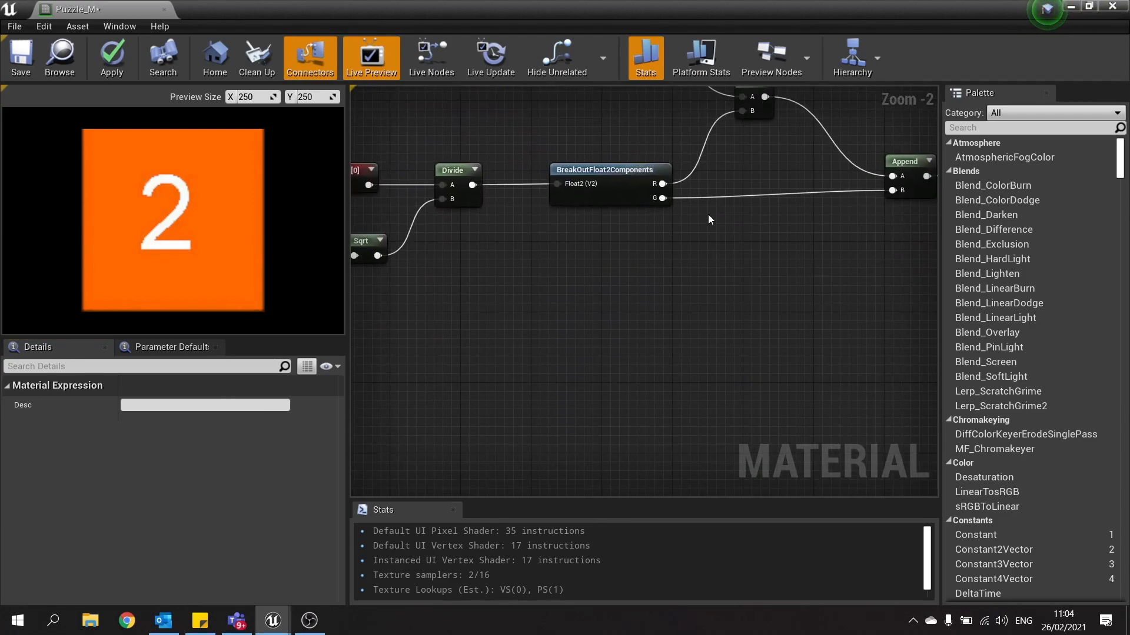
pyautogui.hotkey('ctrl', 'v')
pyautogui.moveTo(700, 265); pyautogui.dragTo(560, 325)
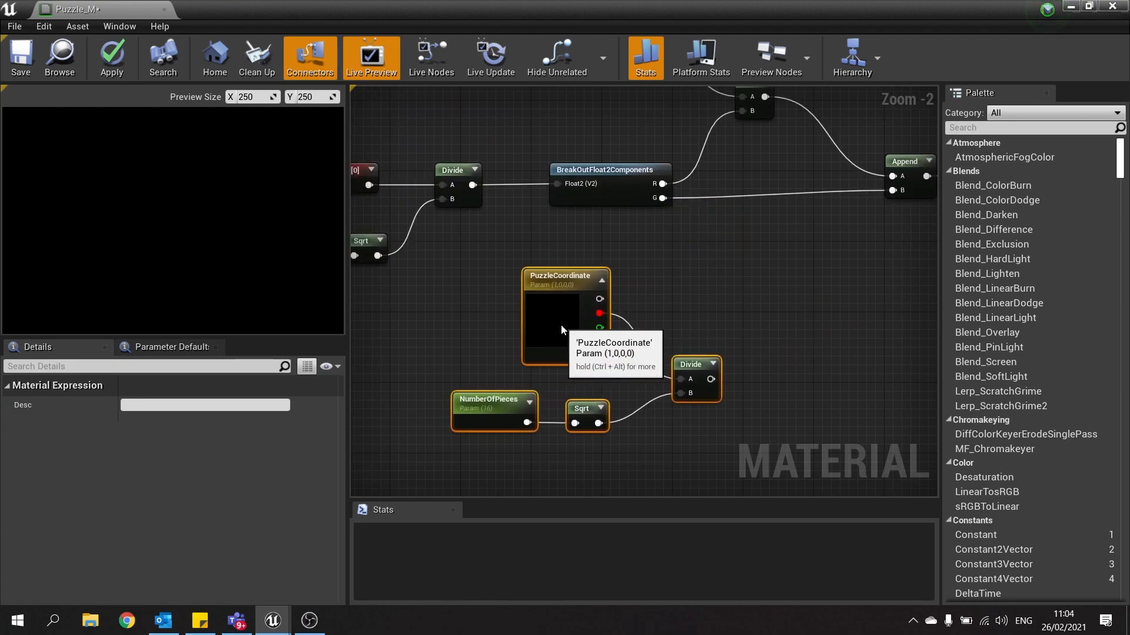
# Step: Rewire input A of the copied Divide to the green output of the copied PuzzleCoordinate, and dismiss the performance alert
pyautogui.click(707, 319)
pyautogui.scroll(2, 703, 312)
pyautogui.moveTo(564, 332); pyautogui.dragTo(671, 399)
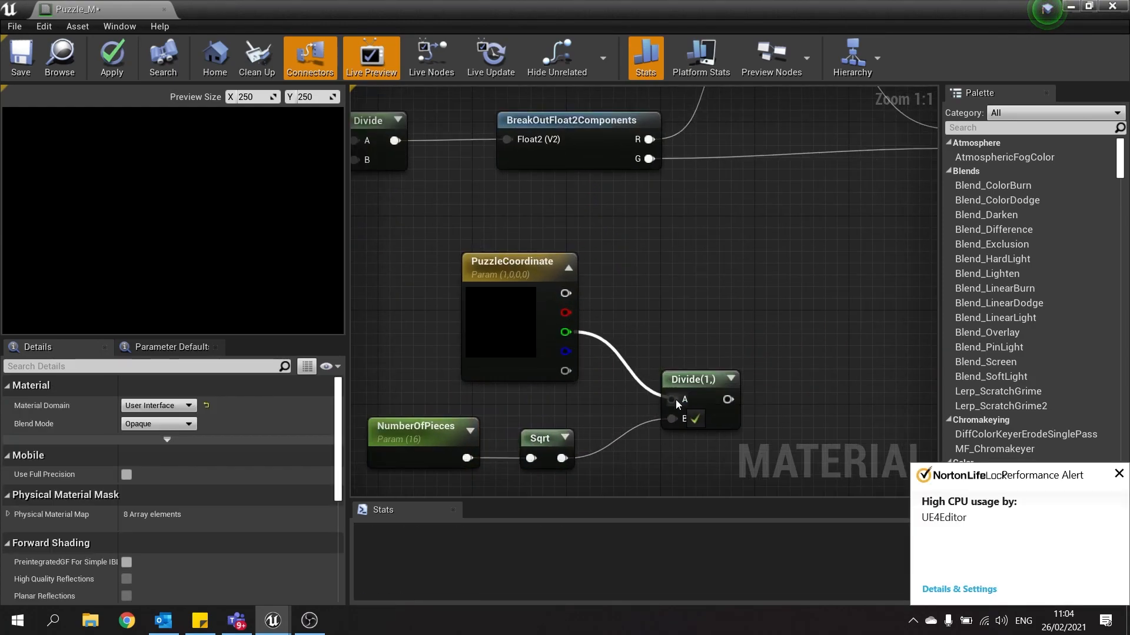
pyautogui.click(1119, 475)
# Step: Add an Add node that sums the G output of BreakOutFloat2Components (A) and the copied Divide output (B)
pyautogui.moveTo(779, 296); pyautogui.dragTo(681, 348, button='right')
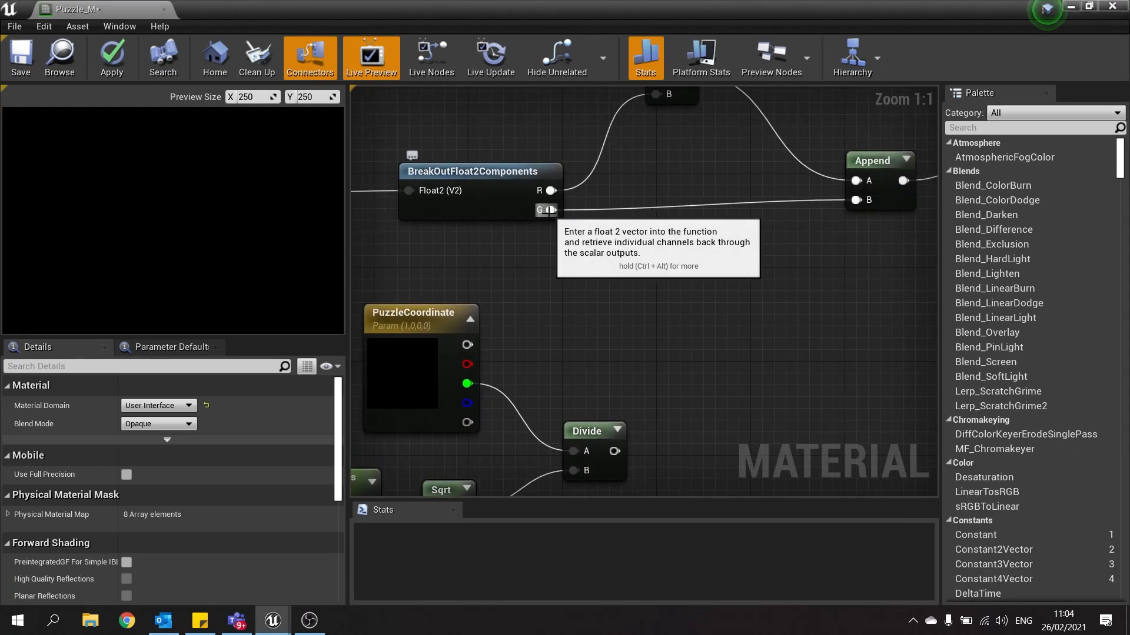
pyautogui.moveTo(548, 210); pyautogui.dragTo(556, 289, button='right')
pyautogui.moveTo(556, 289); pyautogui.dragTo(685, 390)
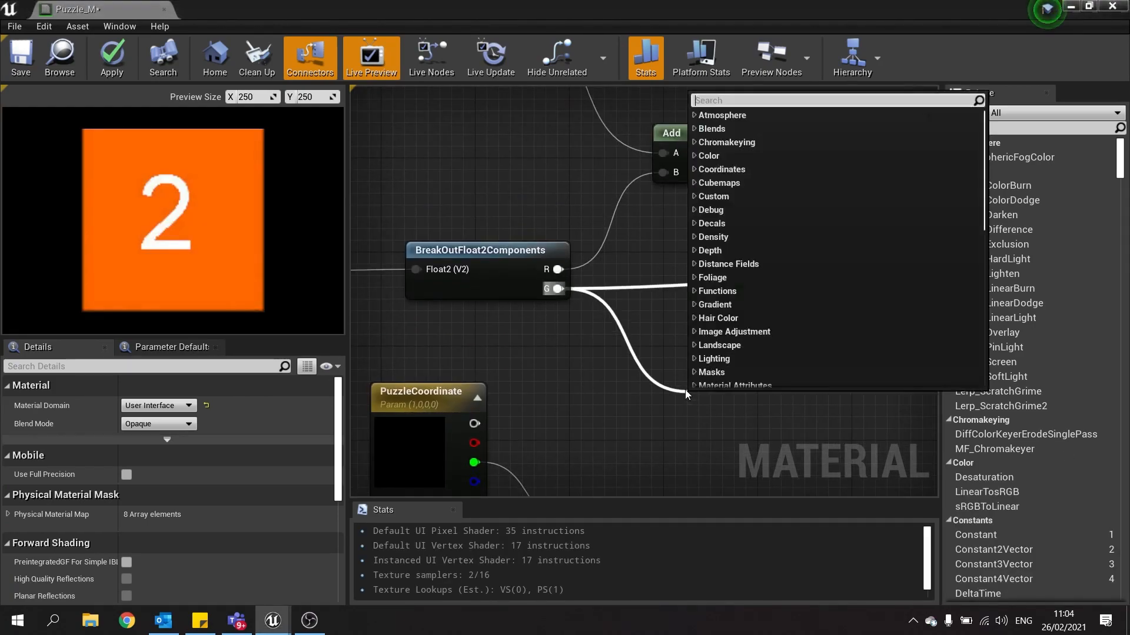
pyautogui.write('add')
pyautogui.click(709, 170)
pyautogui.moveTo(709, 422); pyautogui.dragTo(695, 327, button='right')
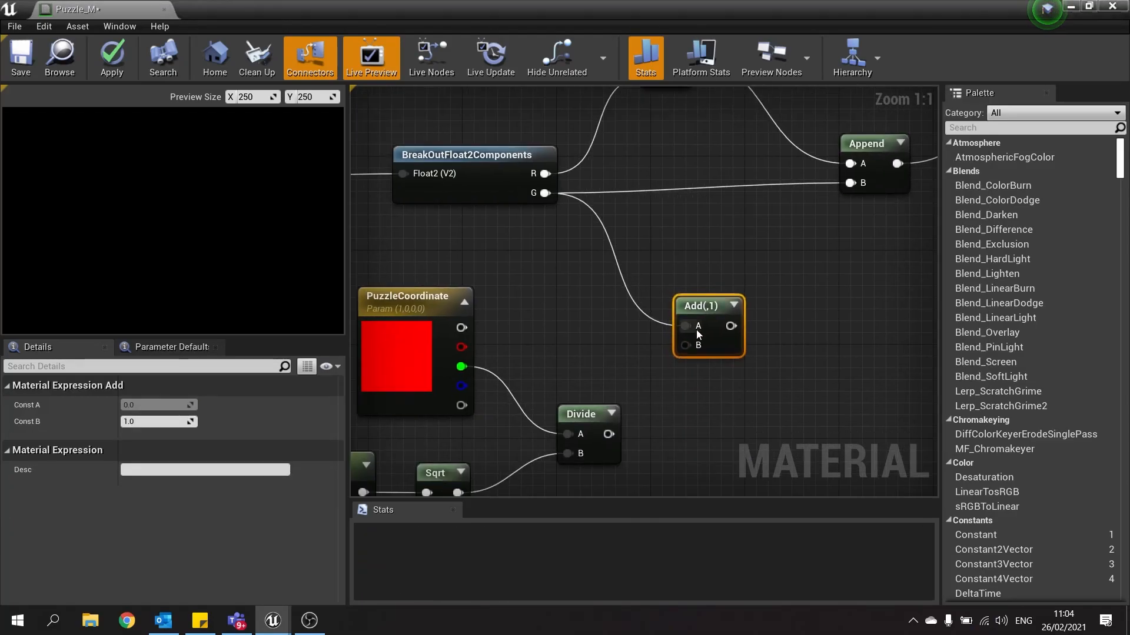
pyautogui.moveTo(685, 346); pyautogui.dragTo(608, 434)
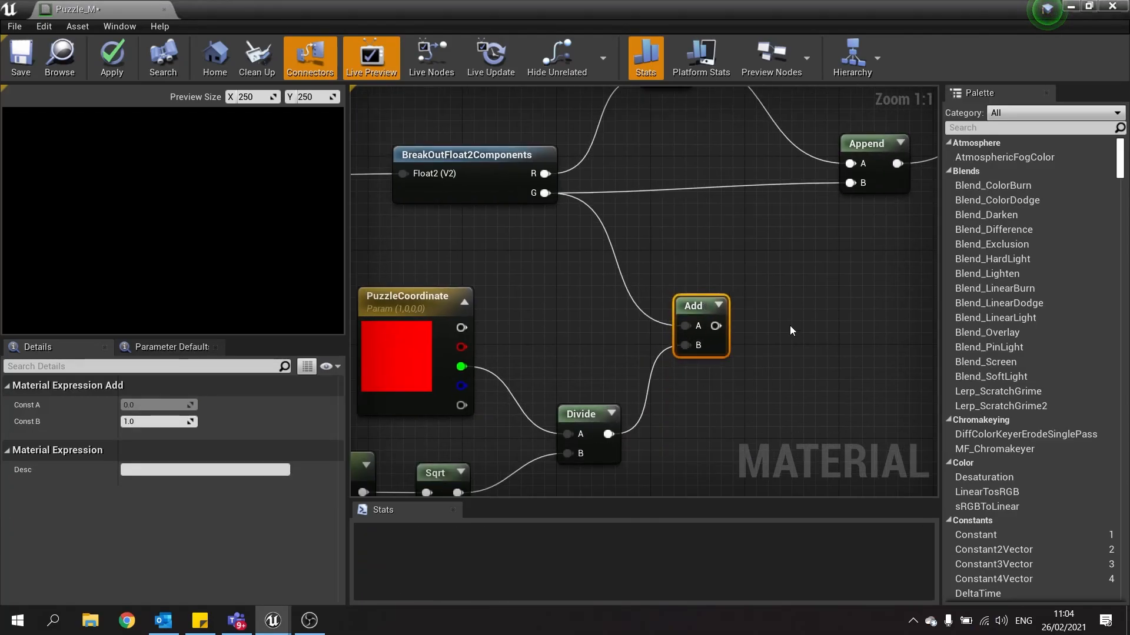
# Step: Connect the lower Add output to input B of Append and apply the material changes
pyautogui.moveTo(789, 326); pyautogui.dragTo(743, 373, button='right')
pyautogui.moveTo(669, 373); pyautogui.dragTo(802, 230)
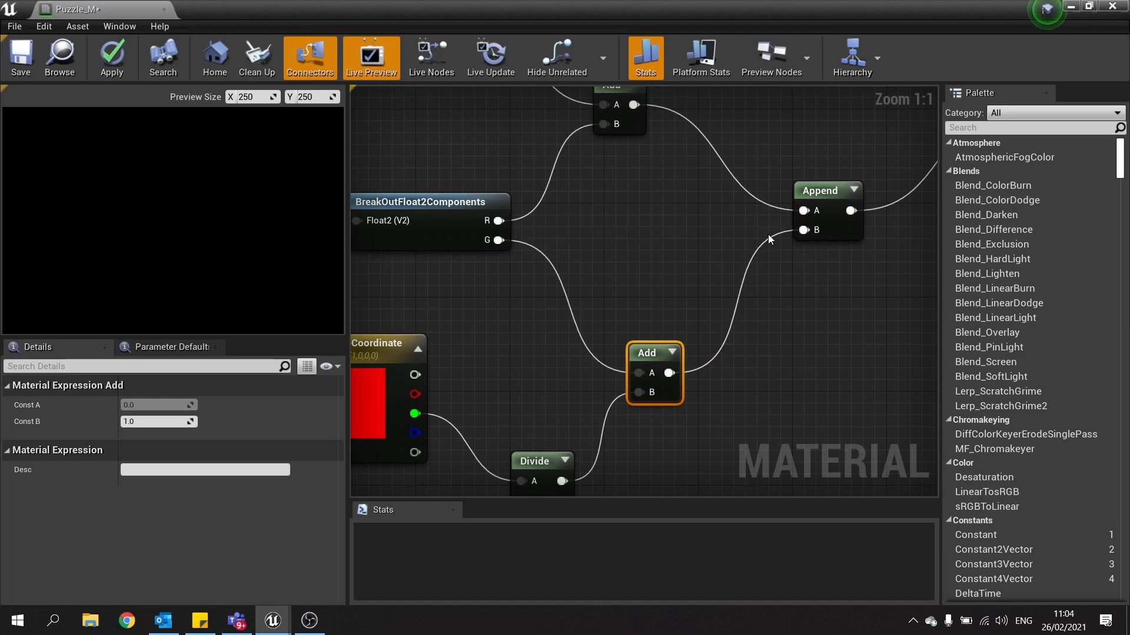
pyautogui.click(122, 59)
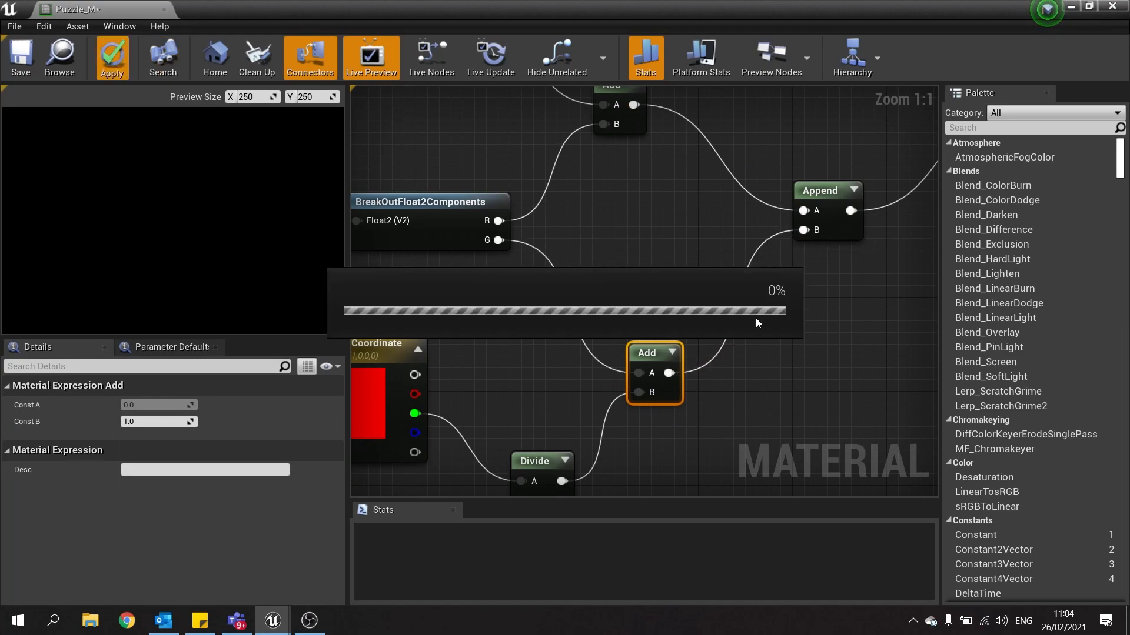
# Step: Set the default value of the lower PuzzleCoordinate to R 0 and G 1
pyautogui.moveTo(430, 400); pyautogui.dragTo(674, 372, button='right')
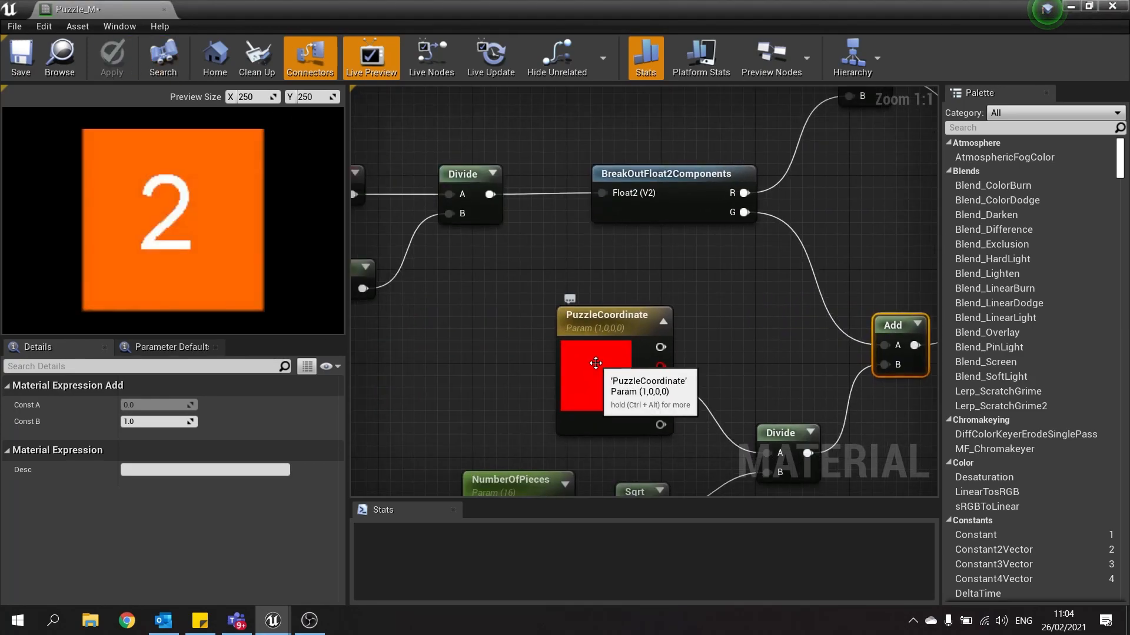
pyautogui.moveTo(708, 243); pyautogui.dragTo(669, 416, button='right')
pyautogui.moveTo(610, 164); pyautogui.dragTo(660, 354, button='right')
pyautogui.scroll(-1, 659, 354)
pyautogui.moveTo(589, 220); pyautogui.dragTo(690, 359, button='right')
pyautogui.click(685, 358)
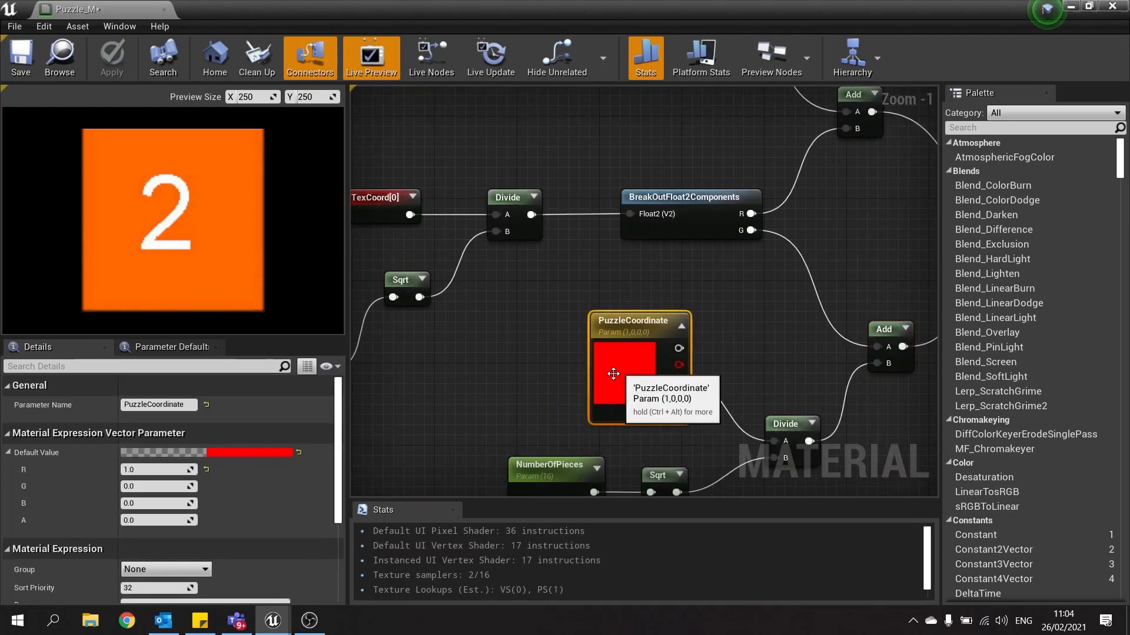
pyautogui.click(141, 468)
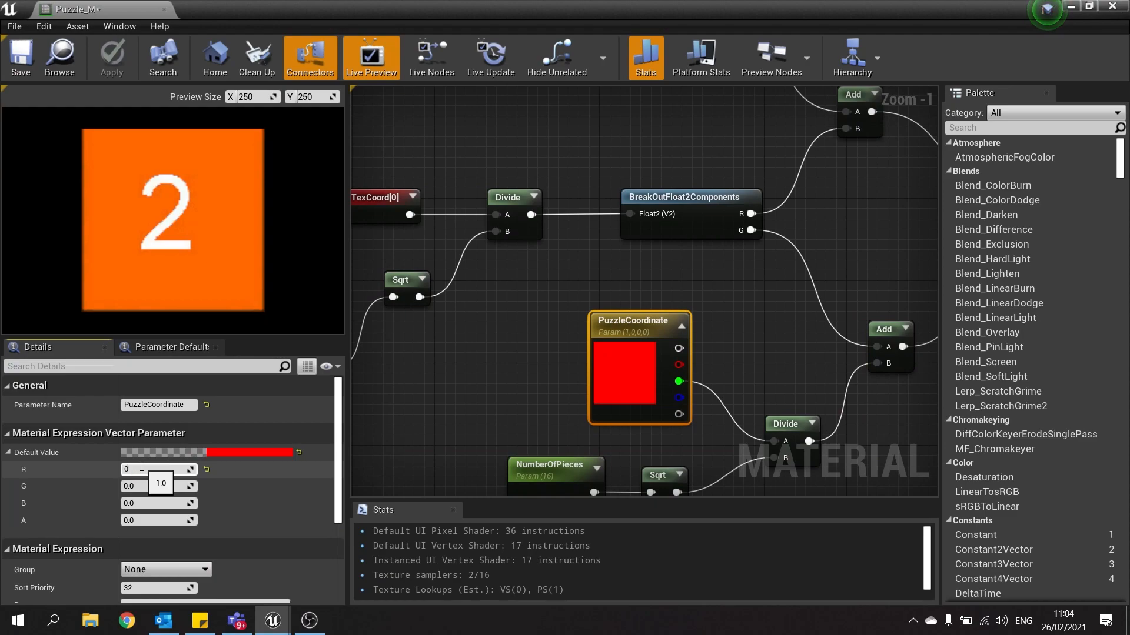
pyautogui.press('Tab')
pyautogui.press('Return')
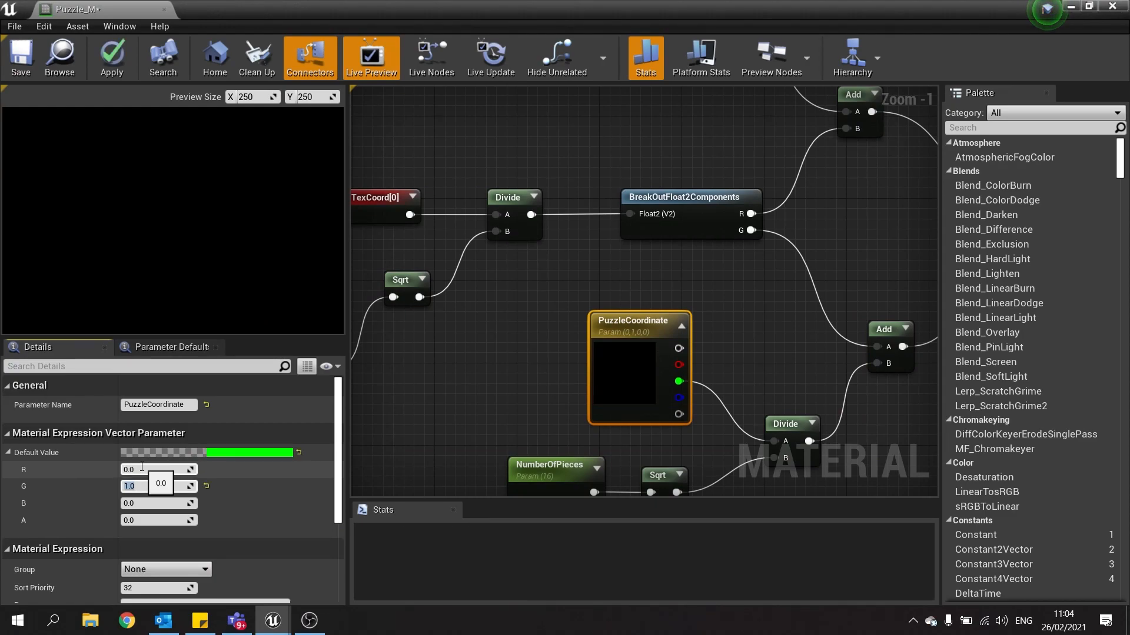
# Step: Examine the graph, following the TexCoord division by the Sqrt of NumberOfPieces and the lower PuzzleCoordinate branch
pyautogui.moveTo(732, 380); pyautogui.dragTo(582, 442, button='right')
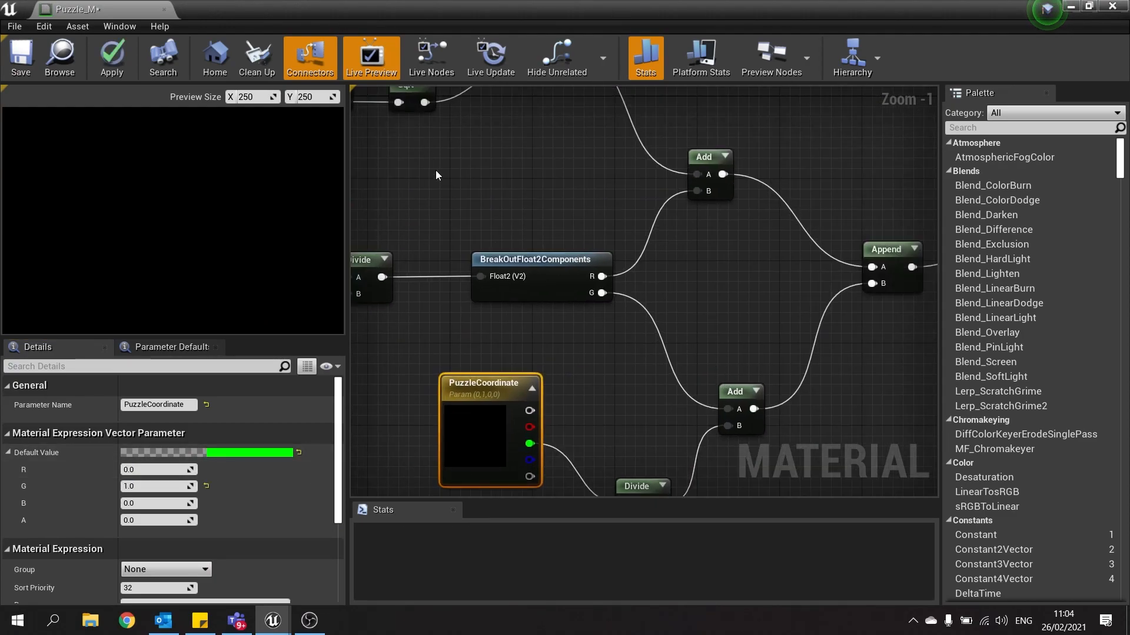
pyautogui.moveTo(432, 164); pyautogui.dragTo(902, 233, button='right')
pyautogui.moveTo(609, 283); pyautogui.dragTo(353, 172, button='right')
pyautogui.moveTo(841, 259); pyautogui.dragTo(550, 278, button='right')
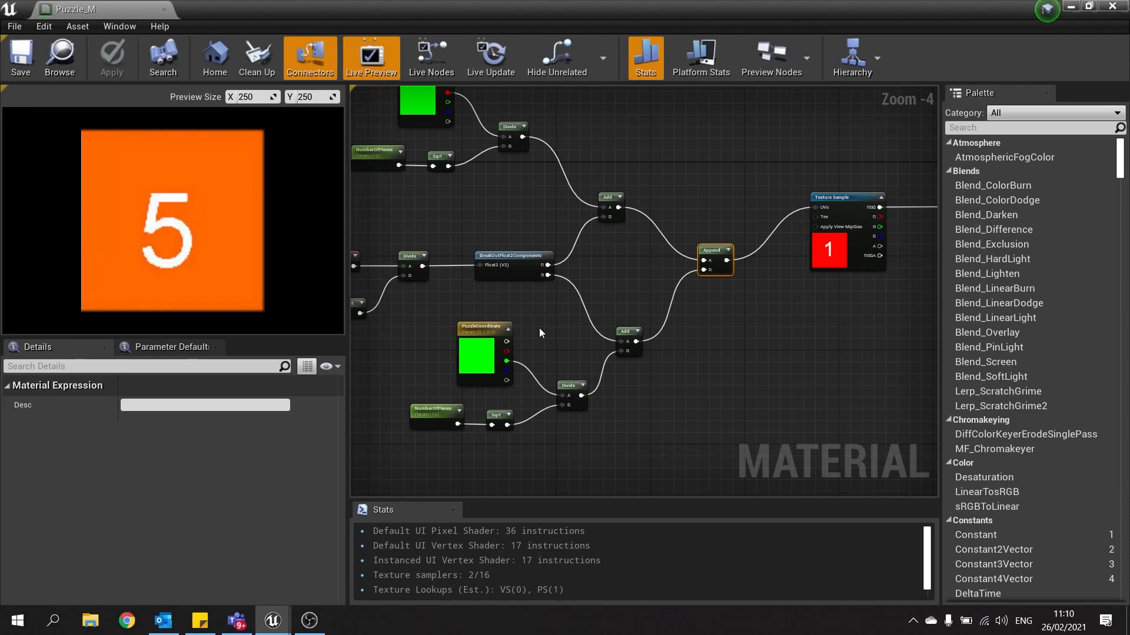
pyautogui.moveTo(482, 214); pyautogui.dragTo(676, 170, button='right')
pyautogui.scroll(2, 647, 177)
pyautogui.moveTo(583, 182); pyautogui.dragTo(450, 150, button='right')
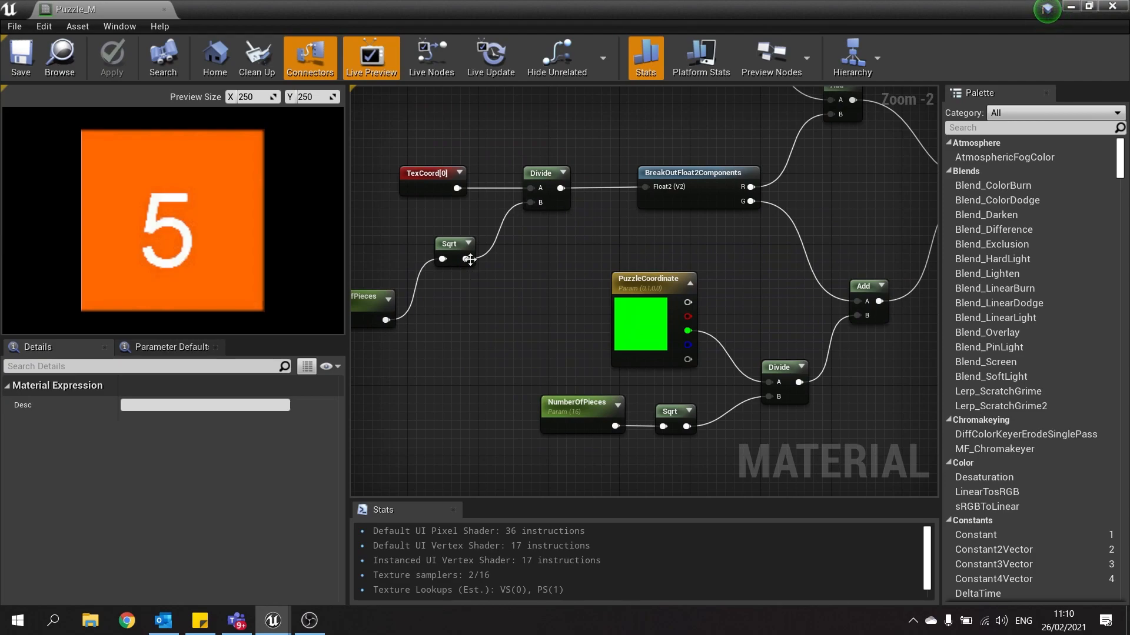
pyautogui.moveTo(440, 312); pyautogui.dragTo(722, 284, button='right')
pyautogui.scroll(1, 692, 241)
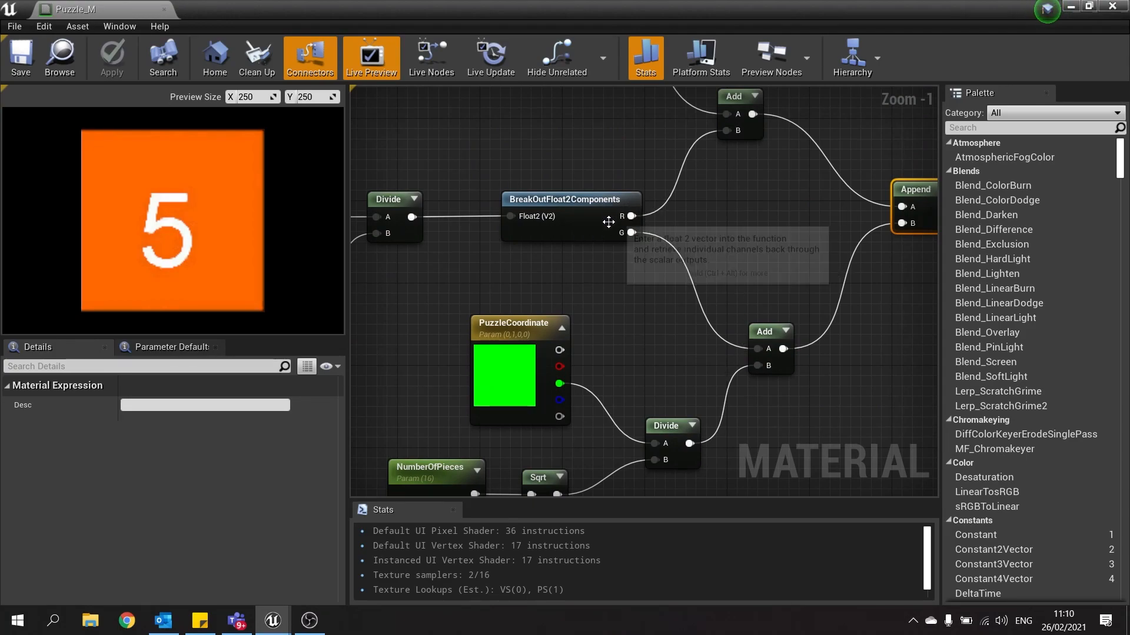
# Step: Examine how the upper PuzzleCoordinate branch runs through Divide, Add and Append into the Texture Sample
pyautogui.moveTo(726, 150); pyautogui.dragTo(670, 326, button='right')
pyautogui.moveTo(633, 233); pyautogui.dragTo(729, 338)
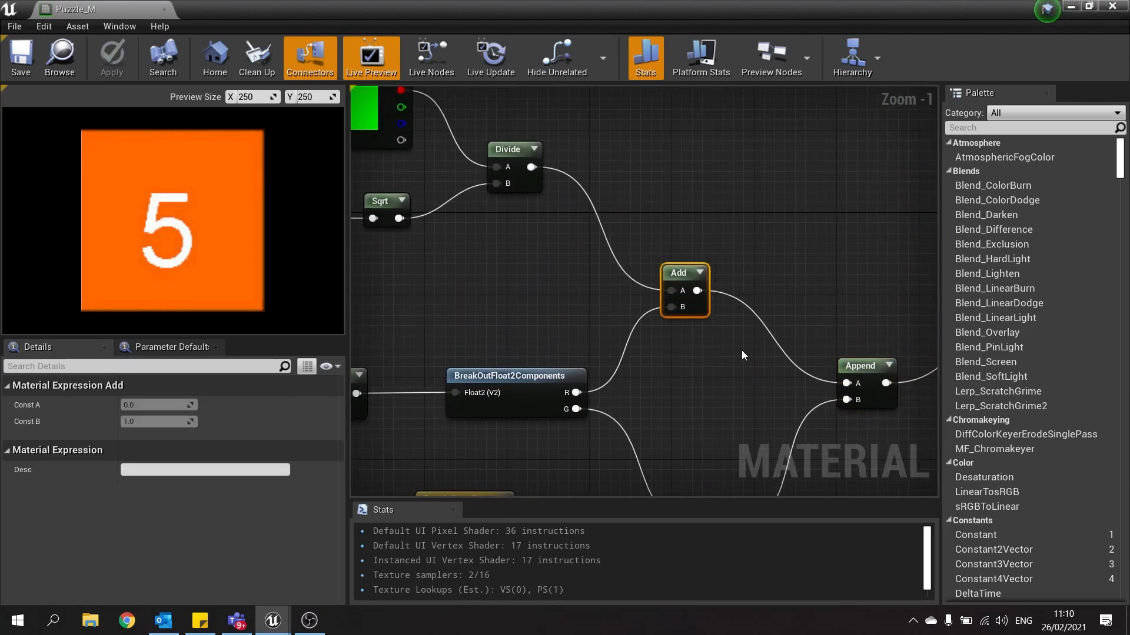
pyautogui.moveTo(647, 147); pyautogui.dragTo(823, 208, button='right')
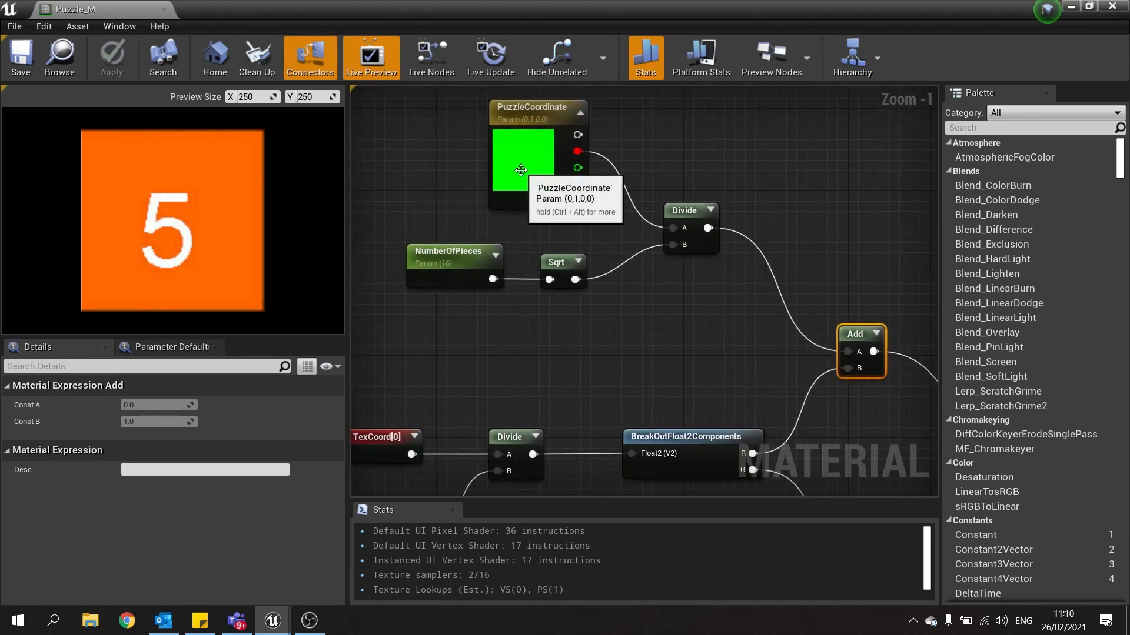
pyautogui.click(528, 136)
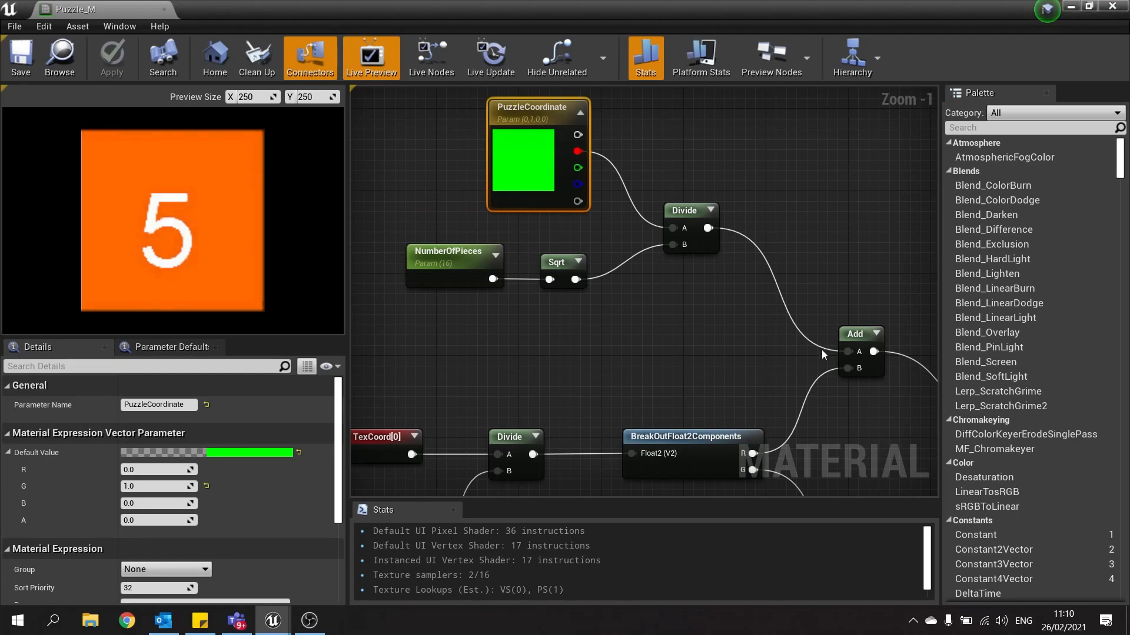
pyautogui.moveTo(804, 379); pyautogui.dragTo(568, 253, button='right')
pyautogui.moveTo(770, 277); pyautogui.dragTo(729, 179, button='right')
pyautogui.moveTo(787, 267); pyautogui.dragTo(457, 307, button='right')
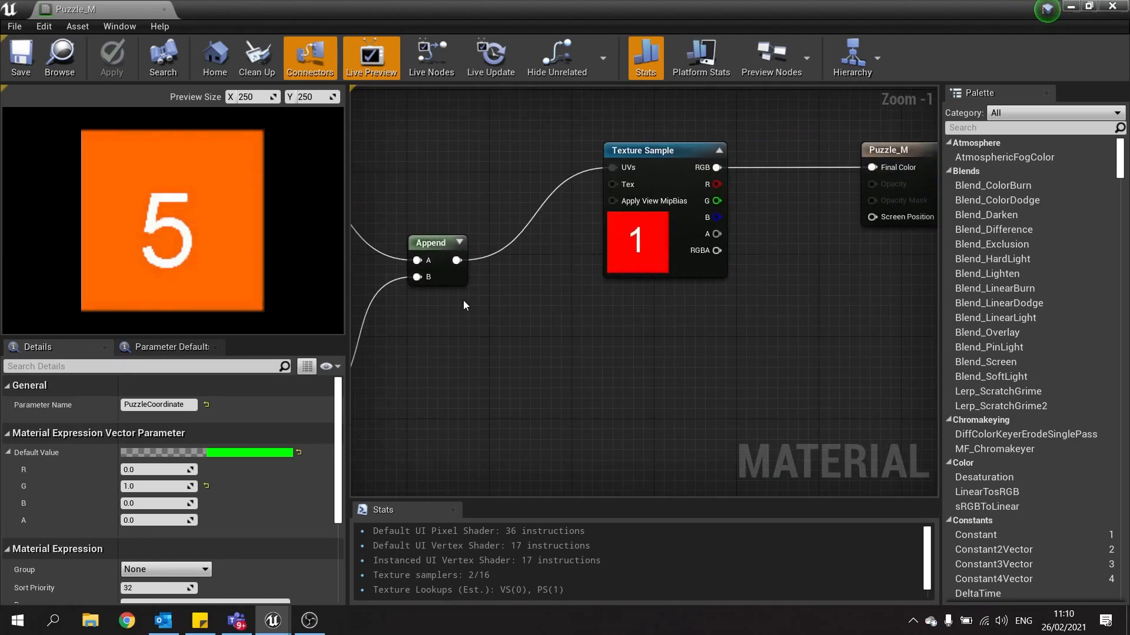